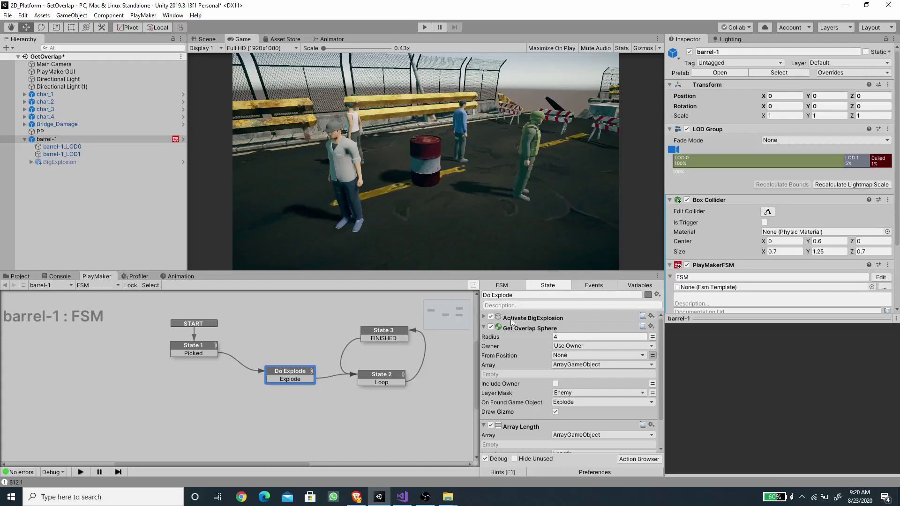
- Review the physics overlap actions available and the Animator Play action in State 3 of the barrel-1 FSM
click(630, 460)
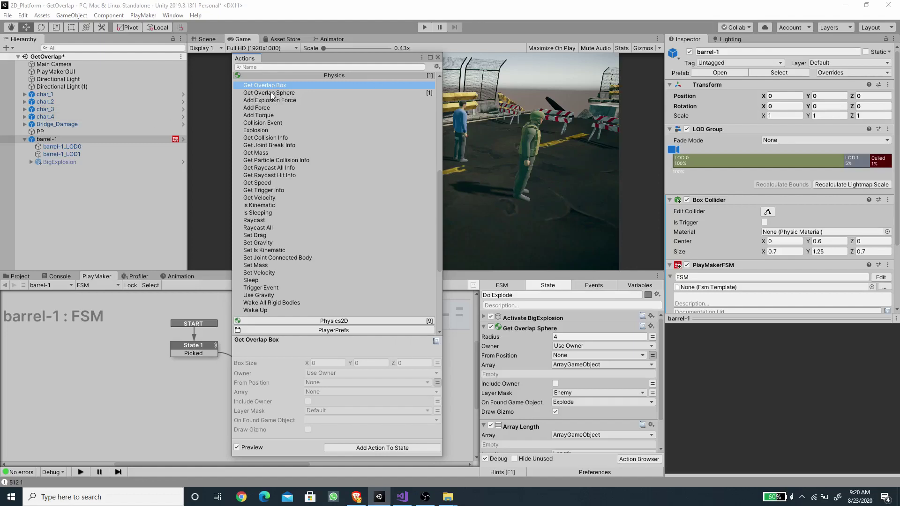
click(438, 57)
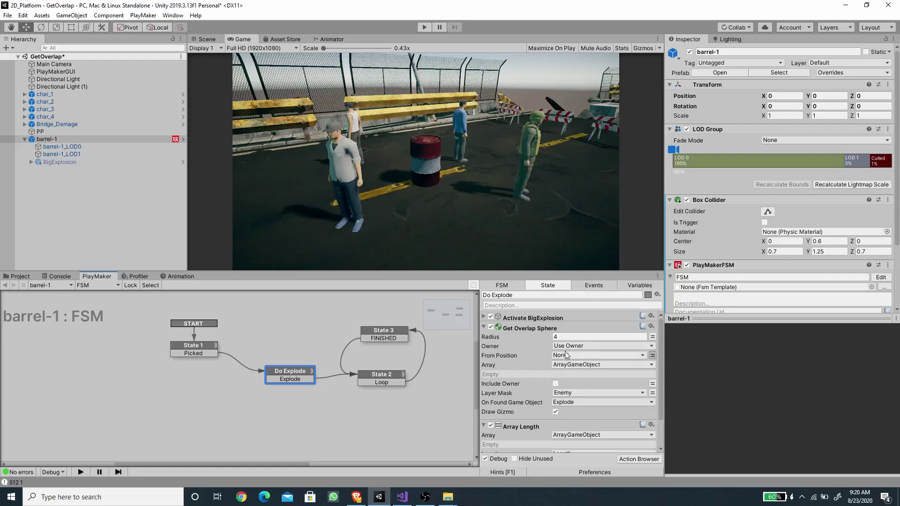
click(382, 331)
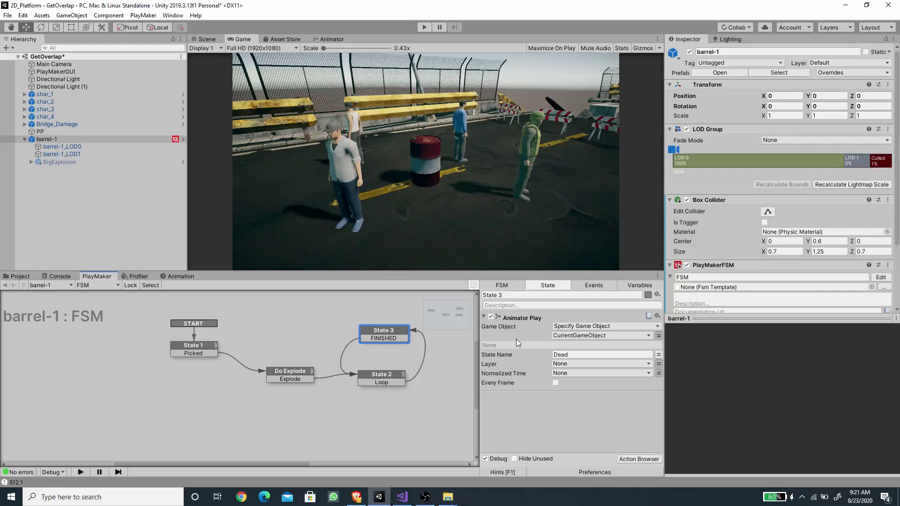
key(ctrl+z)
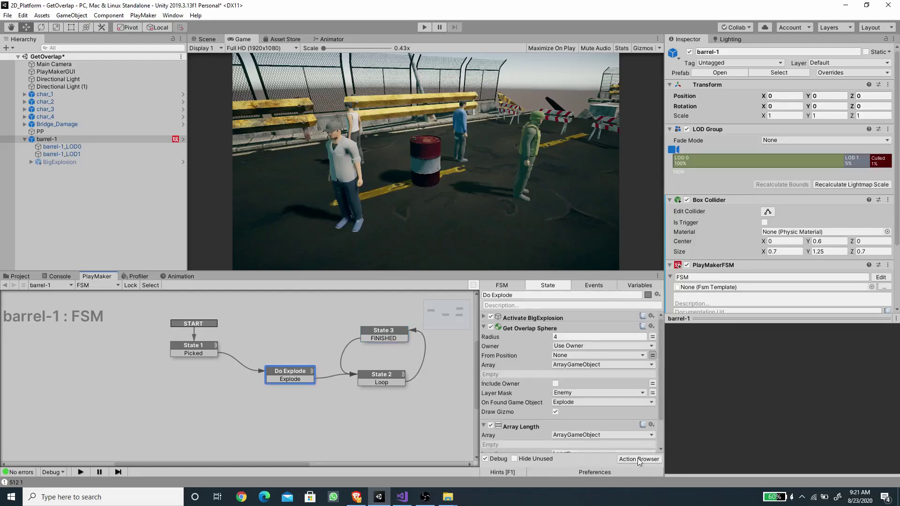
- Compare the settings of the Add Explosion Force, Explosion, Get Overlap Box and Get Overlap Sphere physics actions
click(638, 460)
scroll(333, 254, down, 4)
scroll(355, 257, down, 5)
click(277, 122)
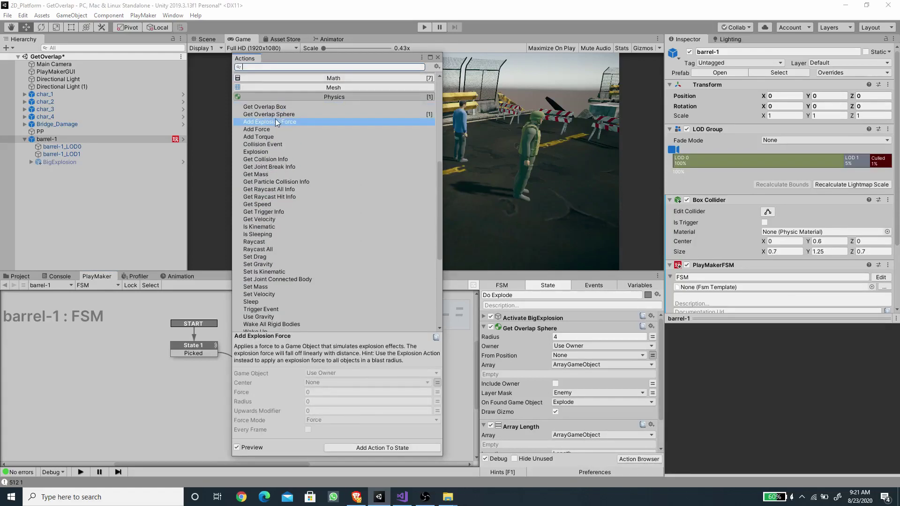
click(260, 151)
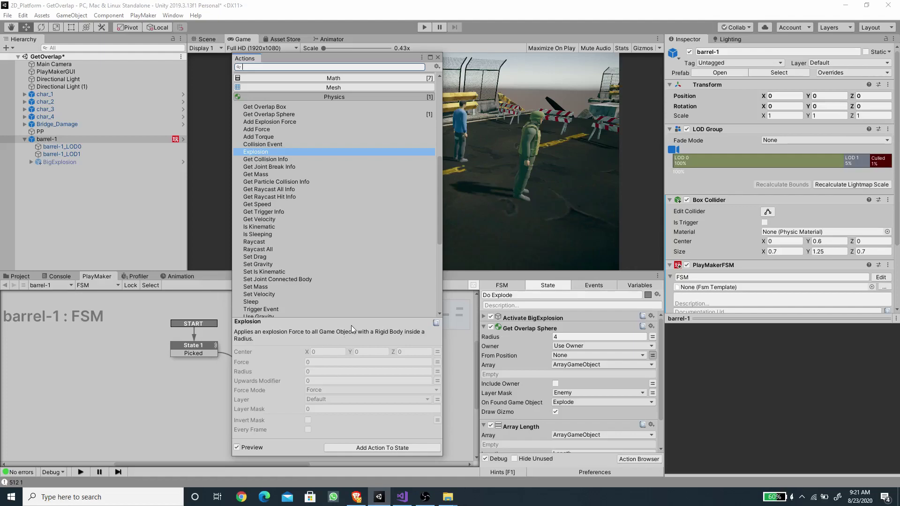
click(264, 106)
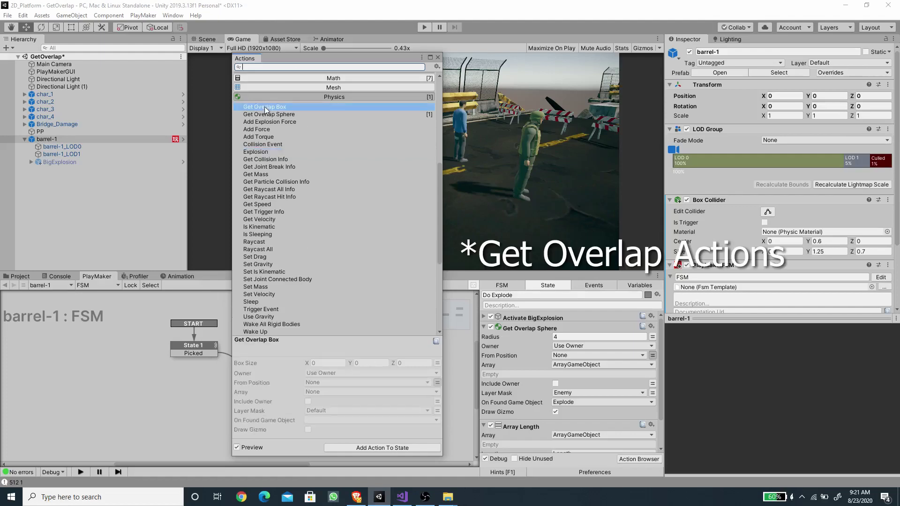
click(273, 115)
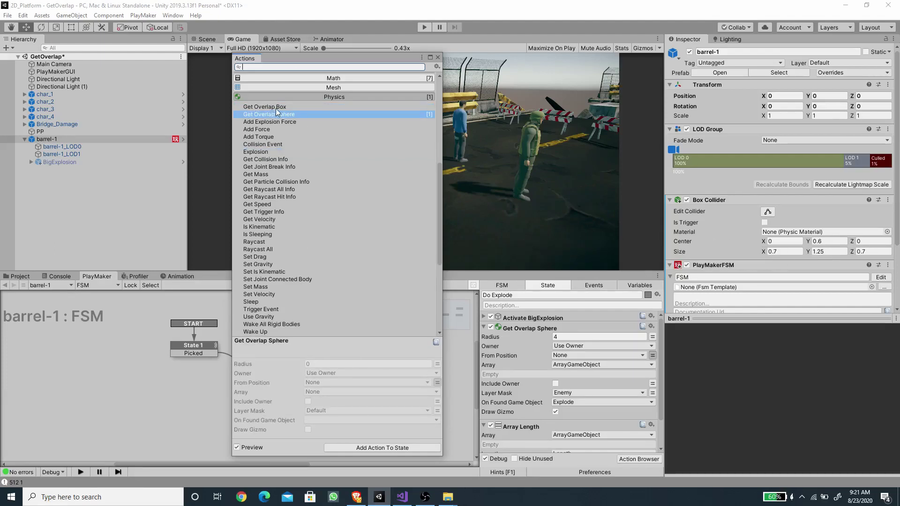
click(274, 108)
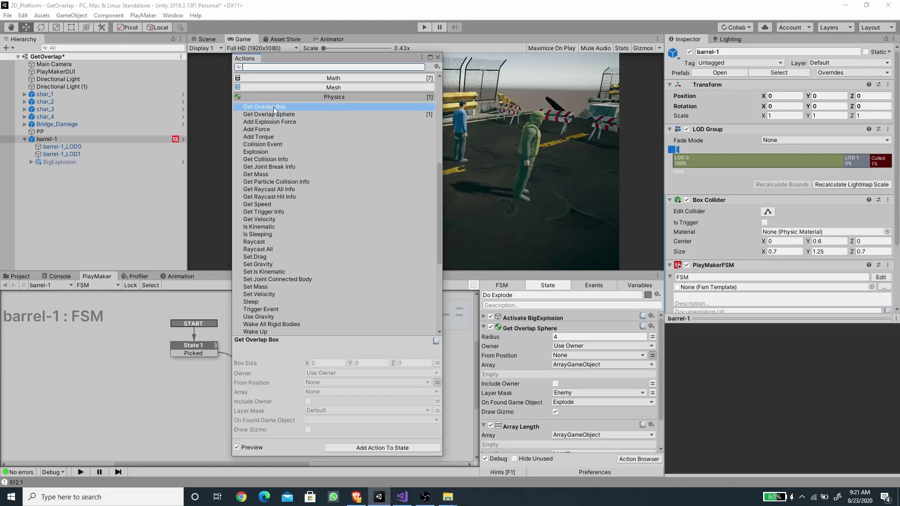
click(439, 57)
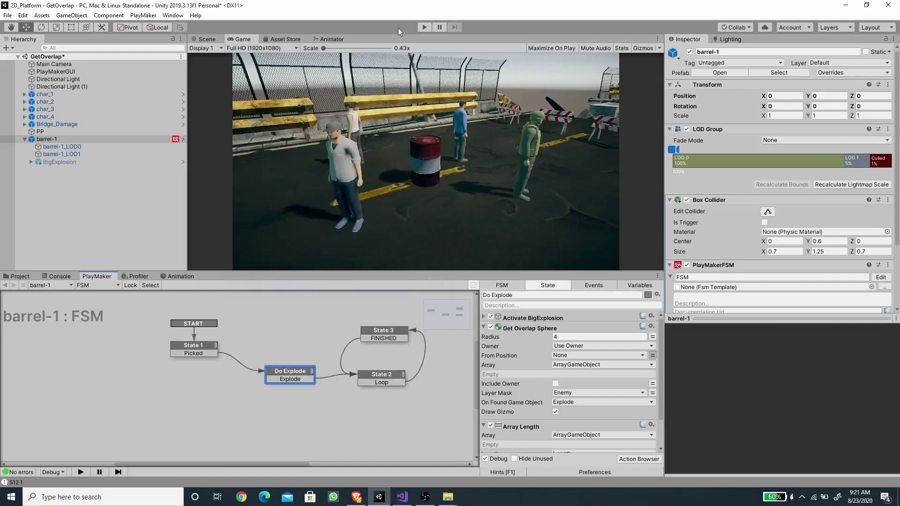
- Run the scene and trigger the barrel's explosion to test the effect on the surrounding characters
click(424, 28)
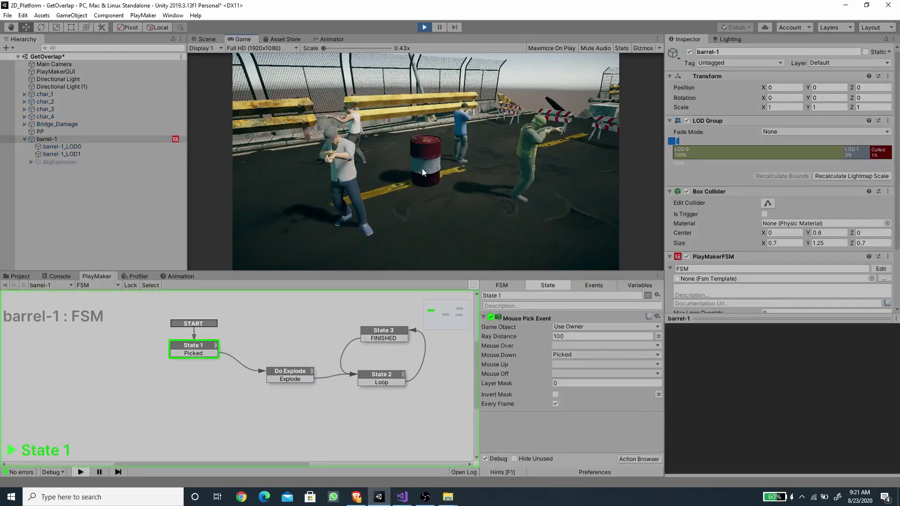
click(427, 155)
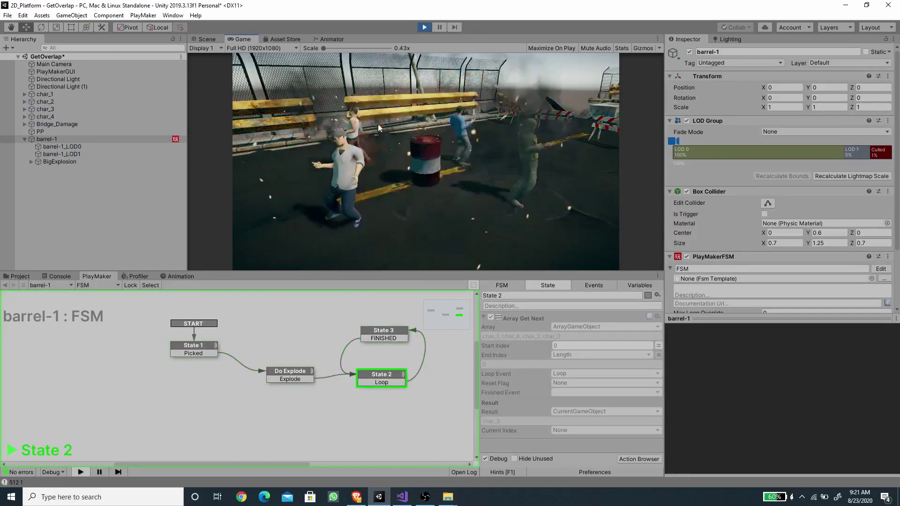
click(649, 288)
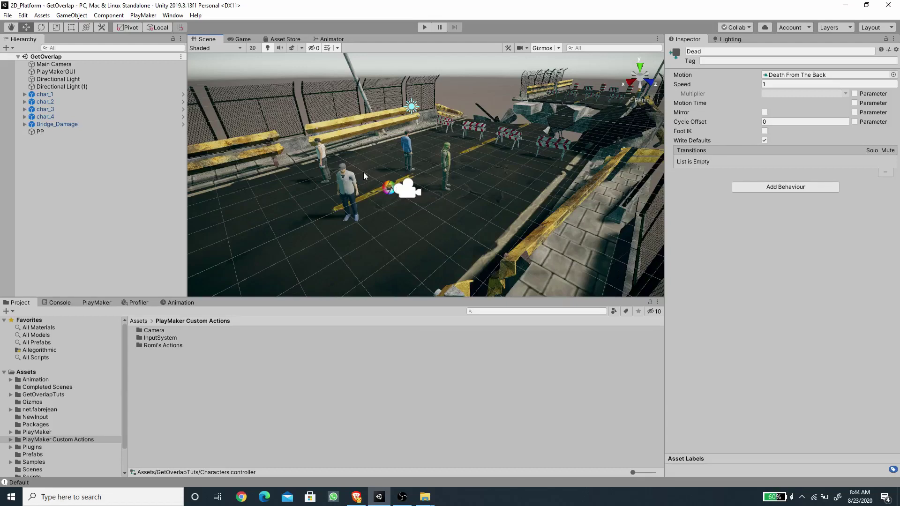
- Inspect the collider and Animator of char_1 and char_2, and the motions of the New State and Dead animator states
click(54, 92)
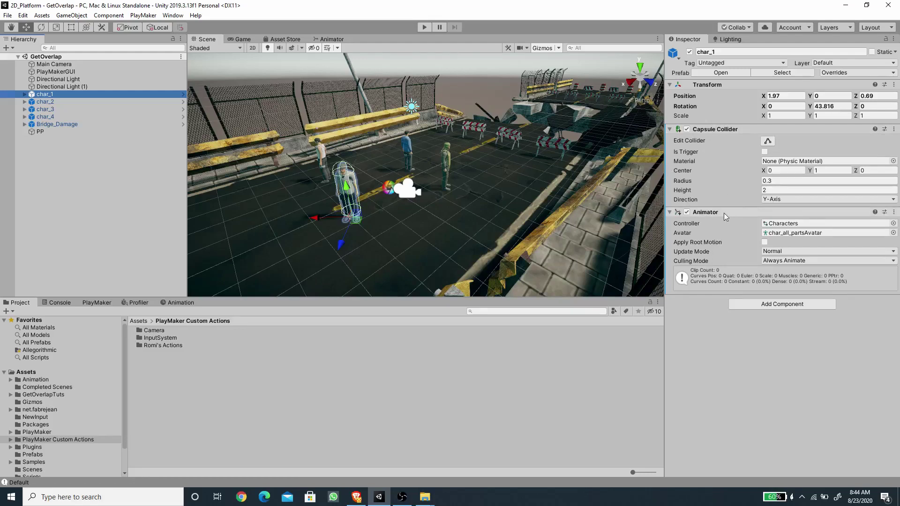
click(329, 40)
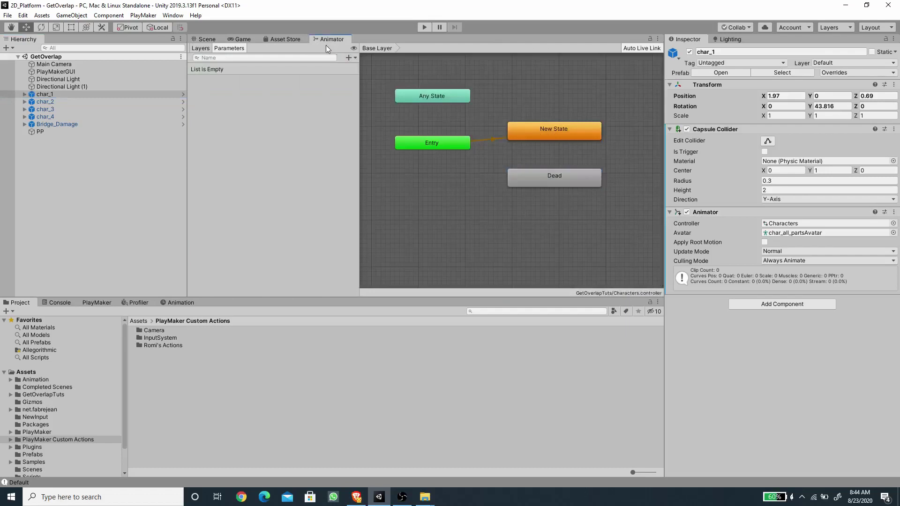
click(556, 130)
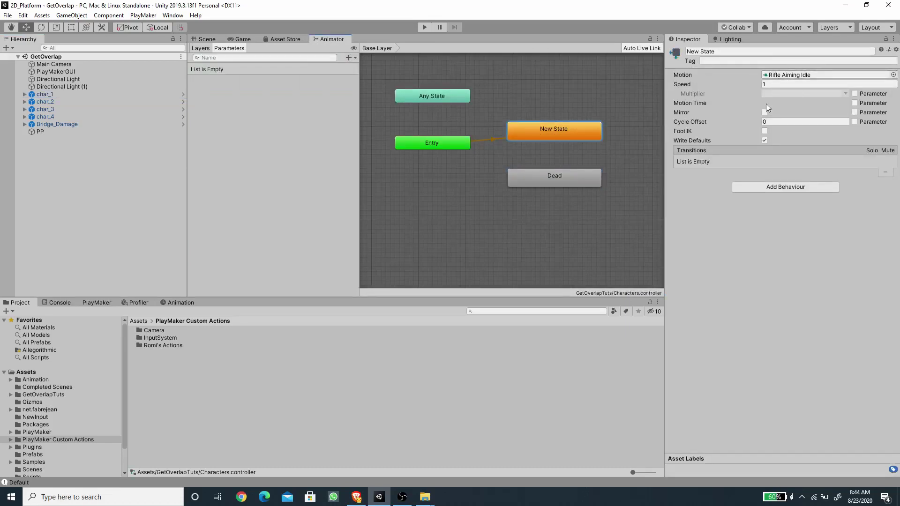
click(576, 179)
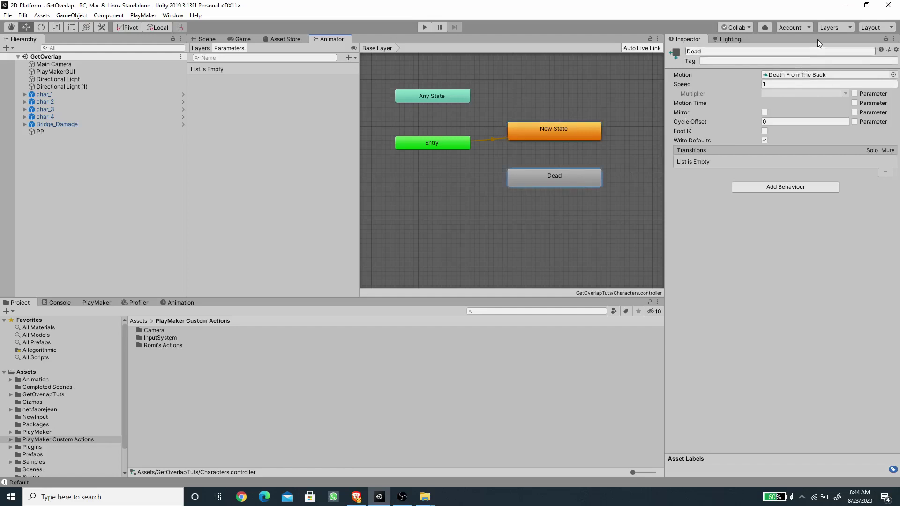
click(45, 101)
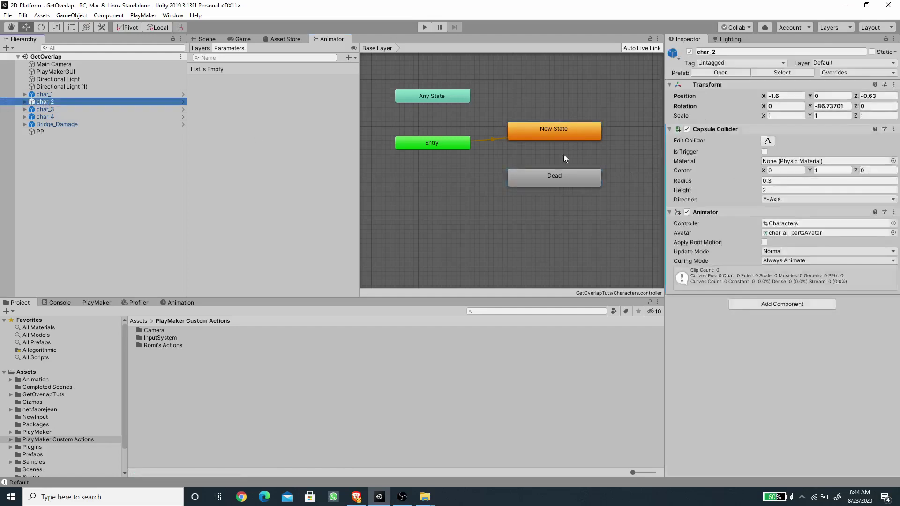
click(207, 37)
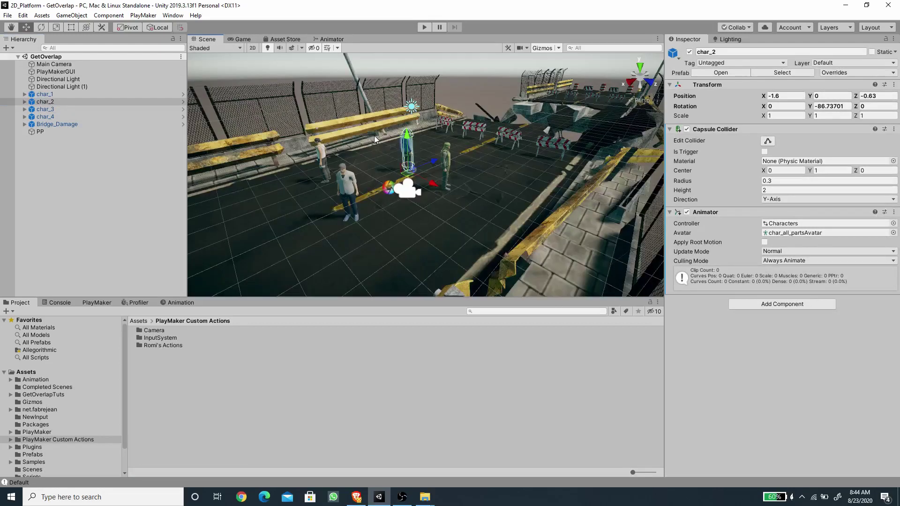
right_drag(410, 169, 421, 172)
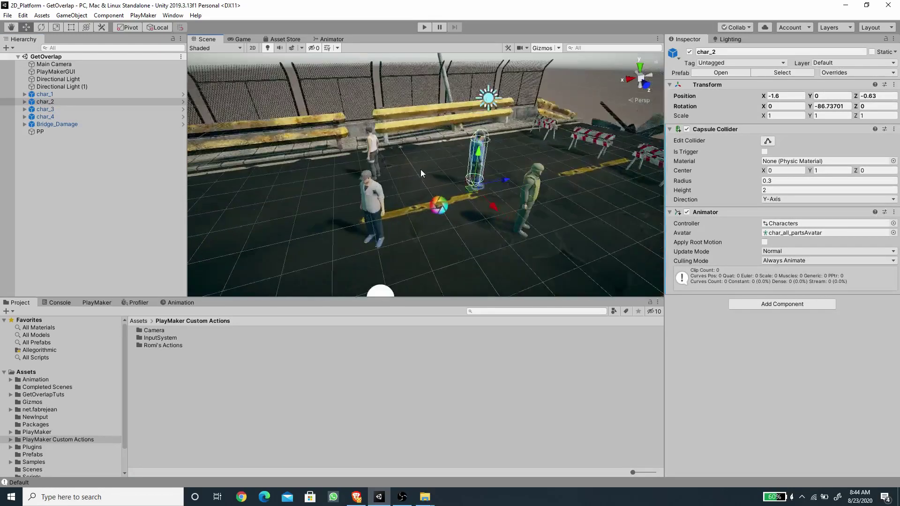
click(141, 175)
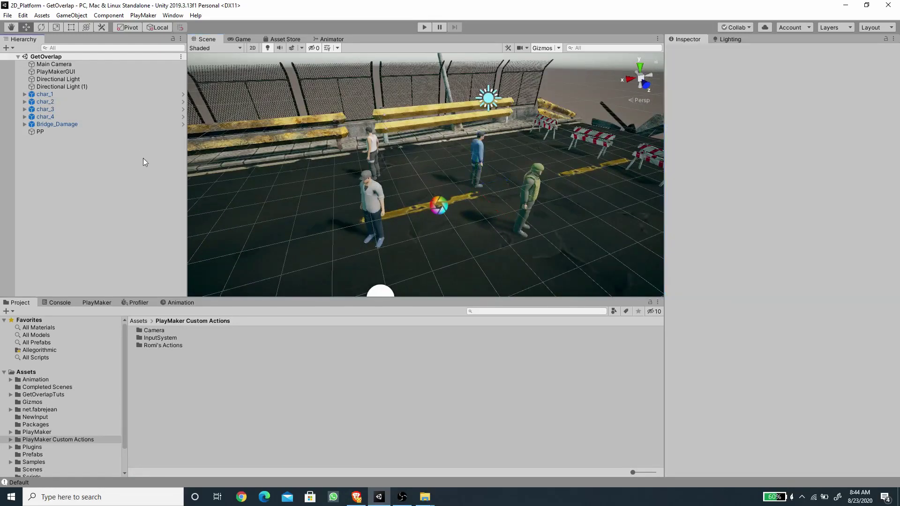
- Add the barrel-1 prefab from the Assets_Crate_Barrels prefabs to the scene and reset its transform
click(49, 398)
double_click(154, 330)
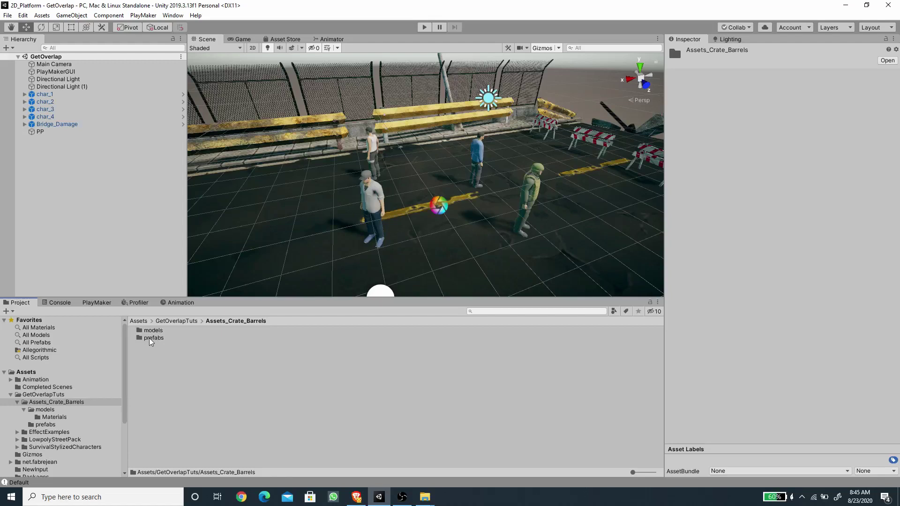
double_click(150, 338)
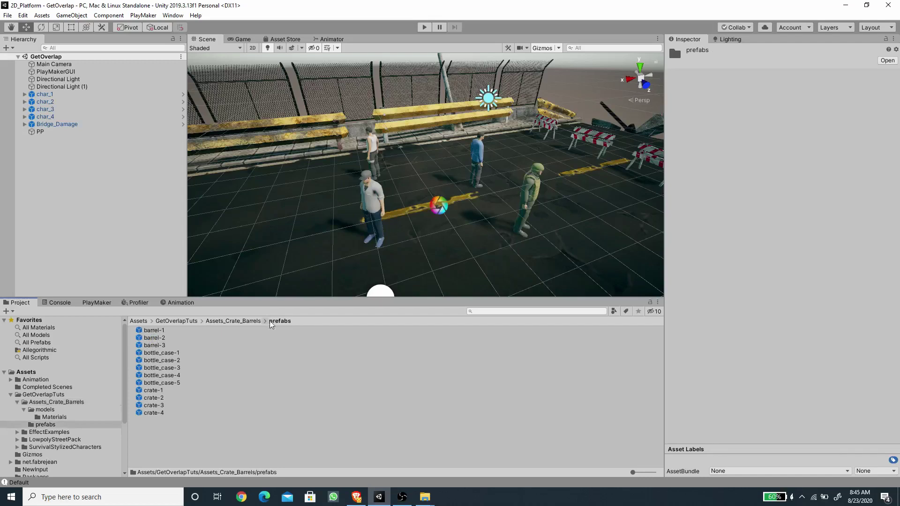
drag(156, 333, 67, 178)
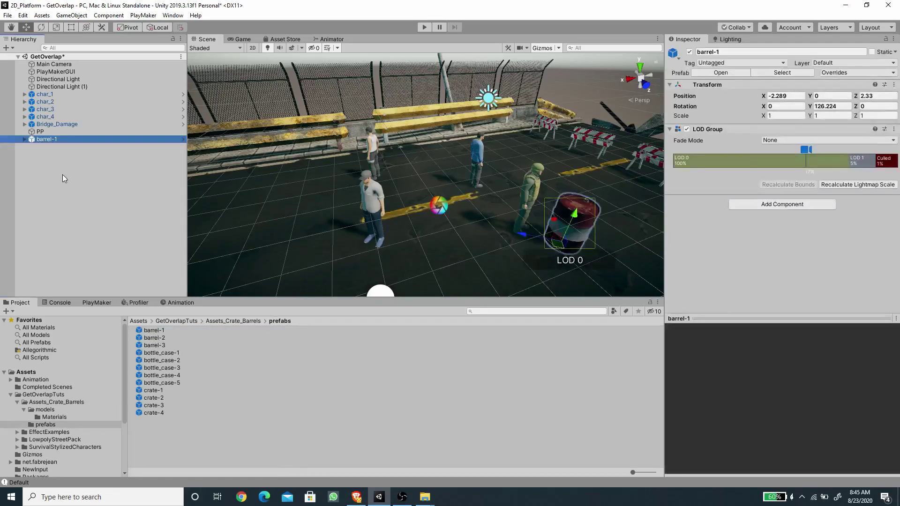
click(894, 85)
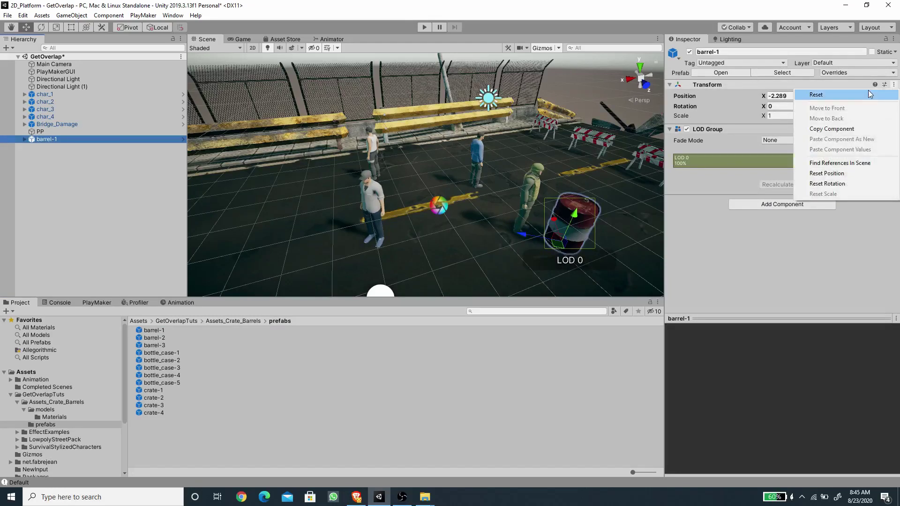
click(868, 95)
click(60, 170)
click(46, 140)
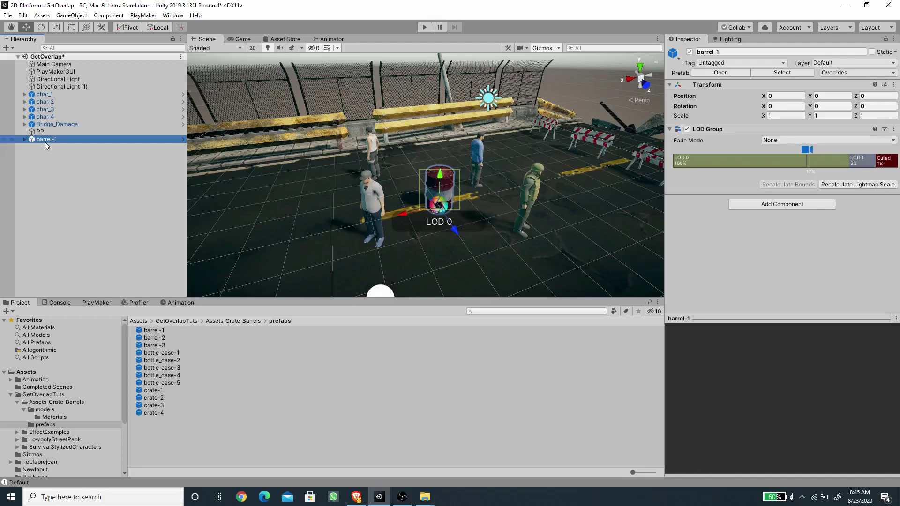
- Add the BigExplosion prefab from Fire & Explosion Effects as a child of barrel-1 and reset its transform
click(17, 403)
click(49, 410)
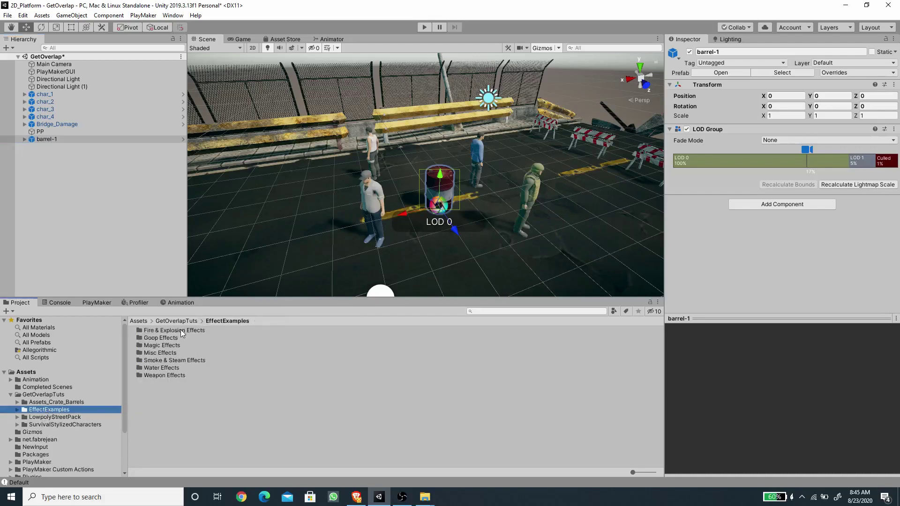
double_click(171, 331)
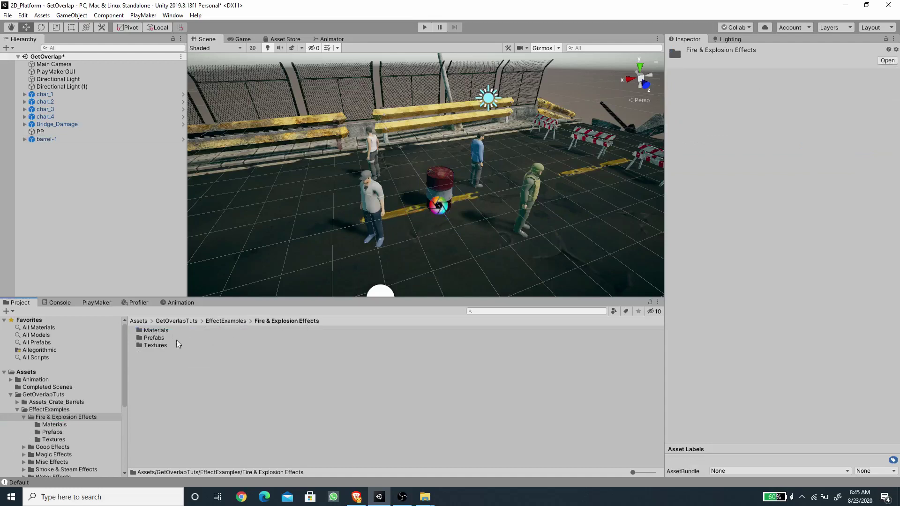
double_click(156, 338)
click(160, 331)
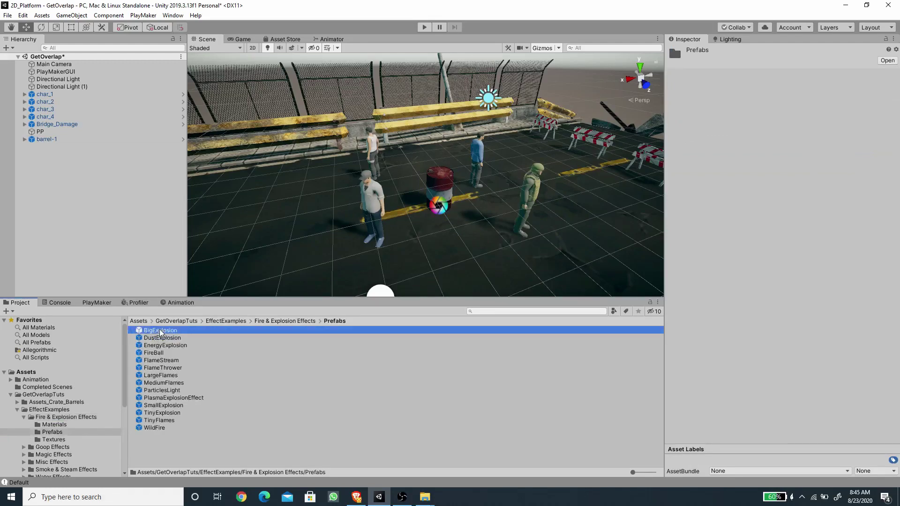
drag(160, 332, 52, 141)
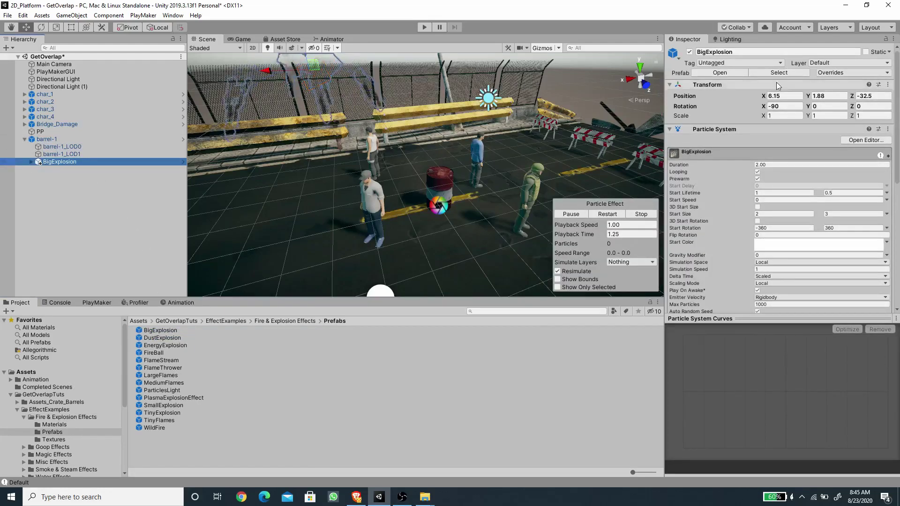
click(887, 84)
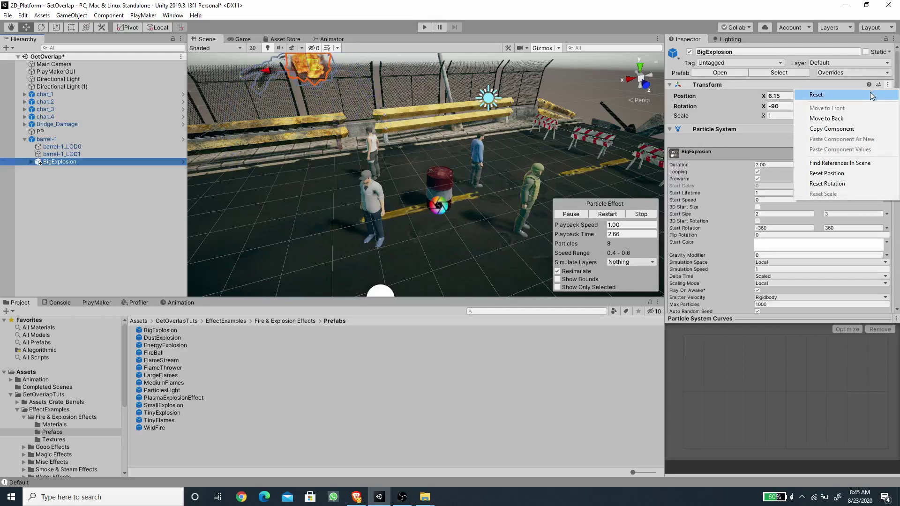
click(871, 94)
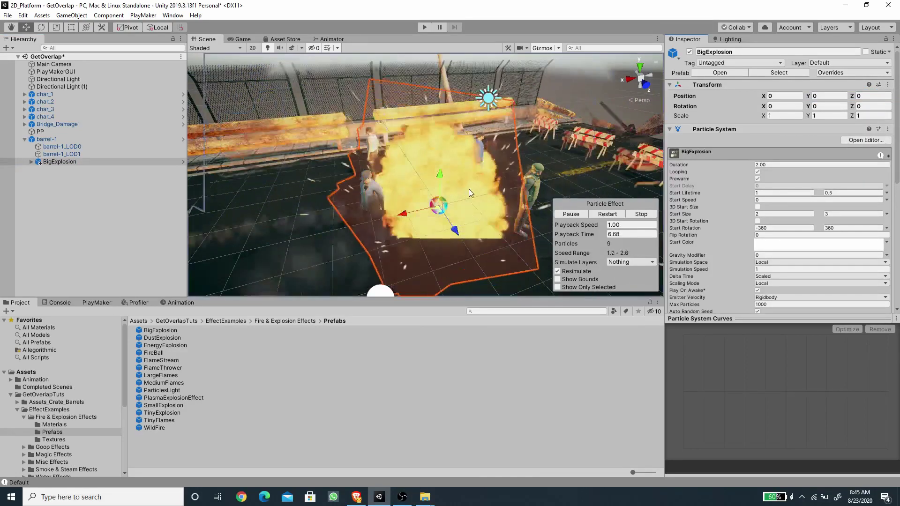
- Turn off looping for BigExplosion and all of its child particle systems at once
click(758, 178)
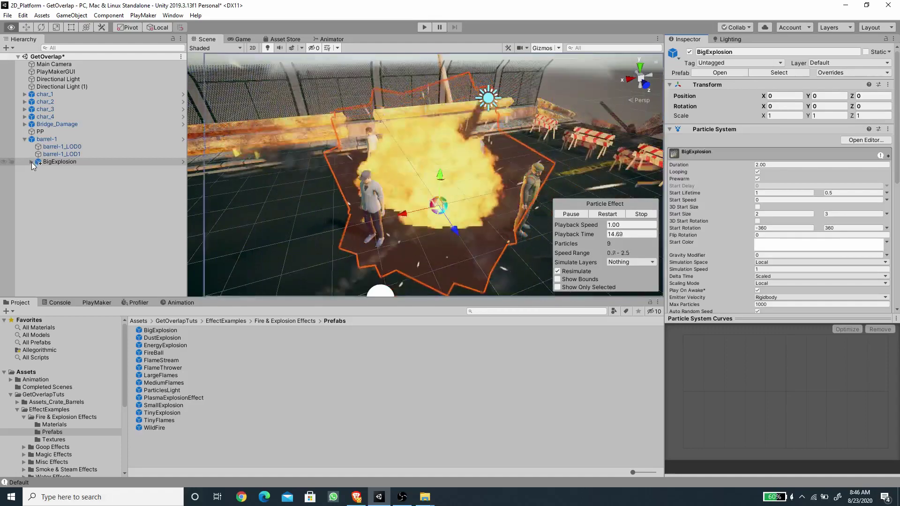
click(32, 163)
alt+click(32, 162)
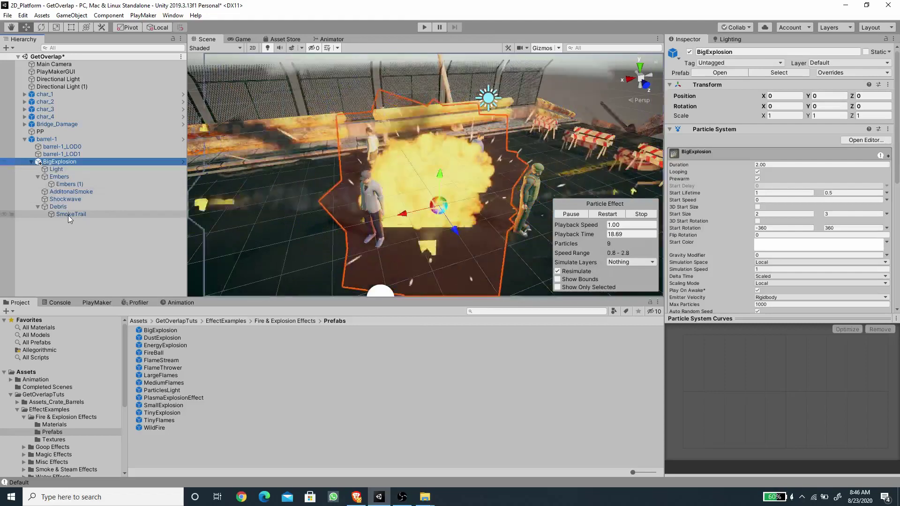
shift+click(68, 214)
click(758, 155)
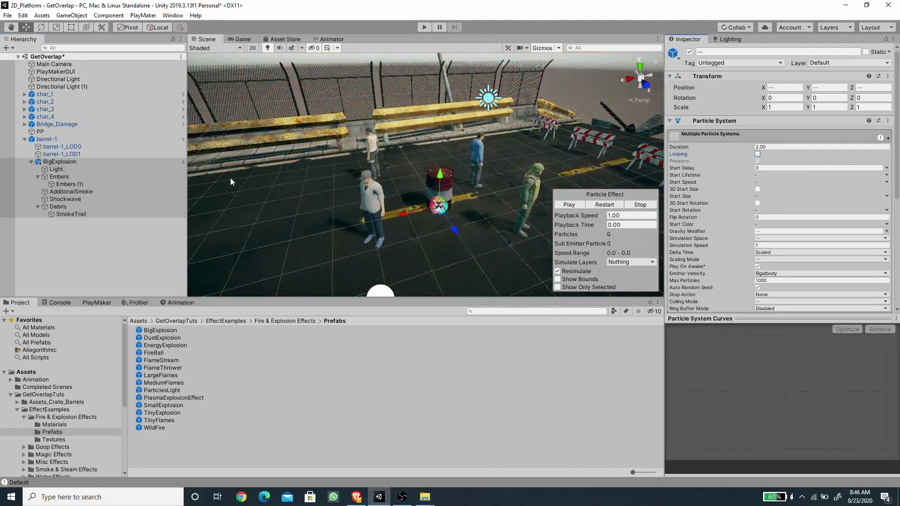
- Deactivate the BigExplosion object under barrel-1 so it starts disabled in the scene
click(98, 253)
click(30, 162)
click(48, 162)
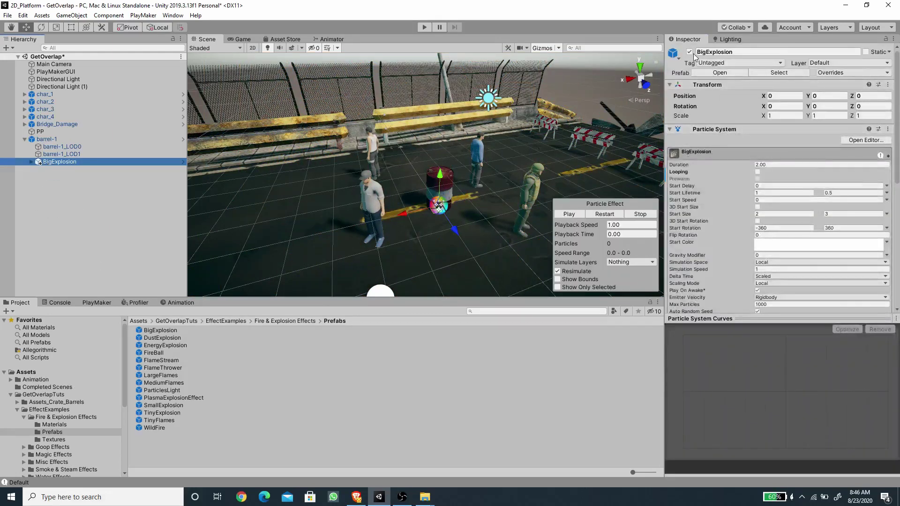
click(690, 54)
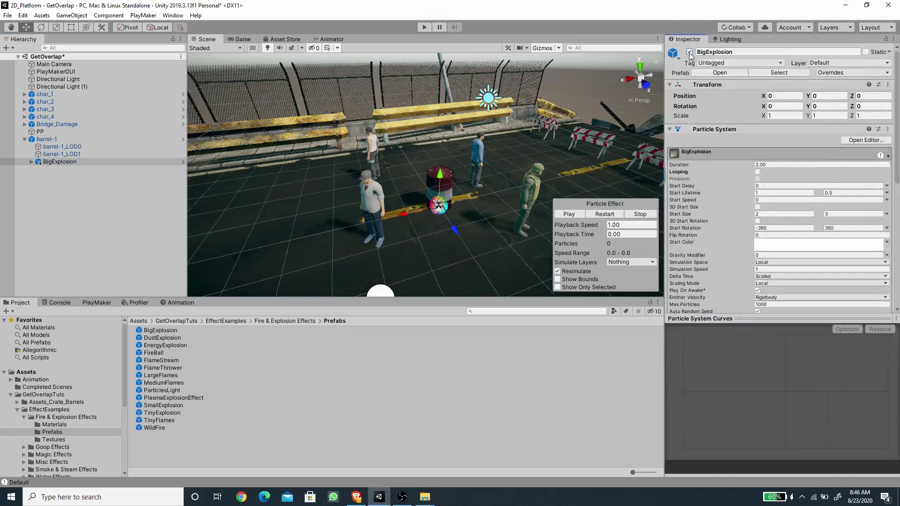
click(690, 52)
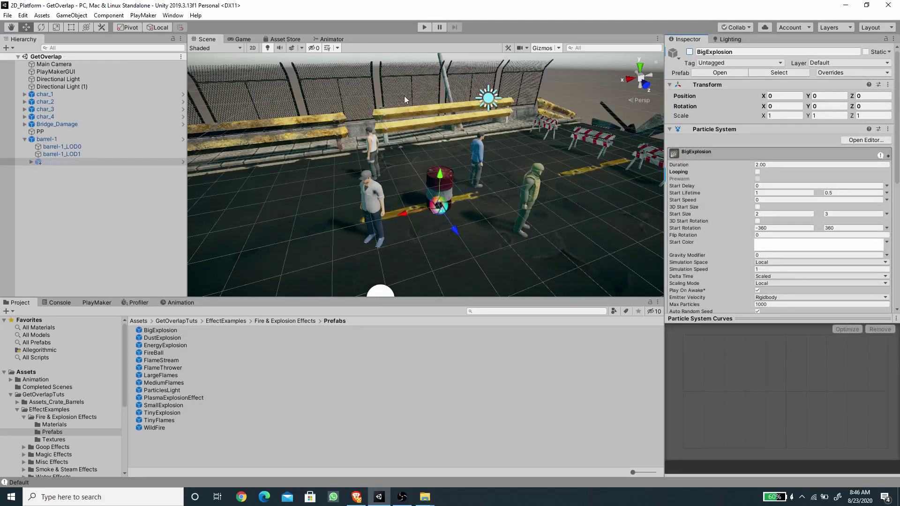
- Add a new PlayMaker FSM to the barrel-1 object
click(47, 139)
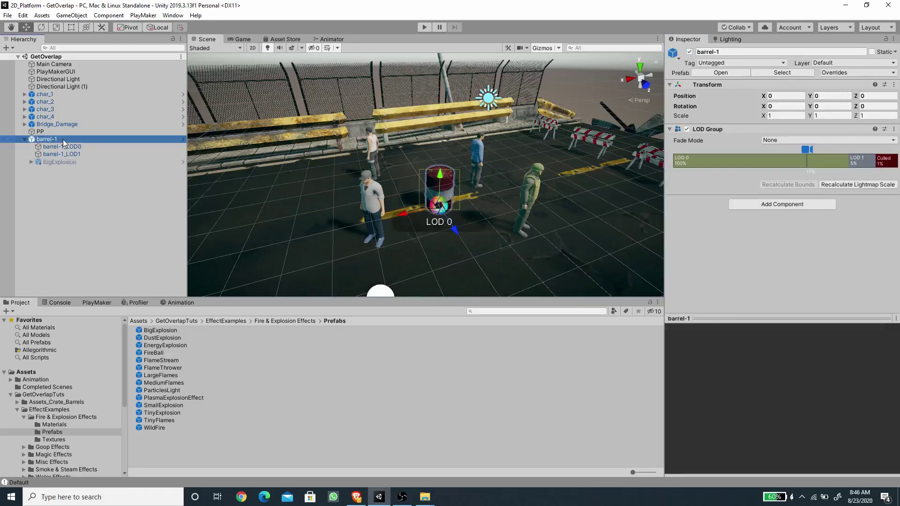
click(97, 303)
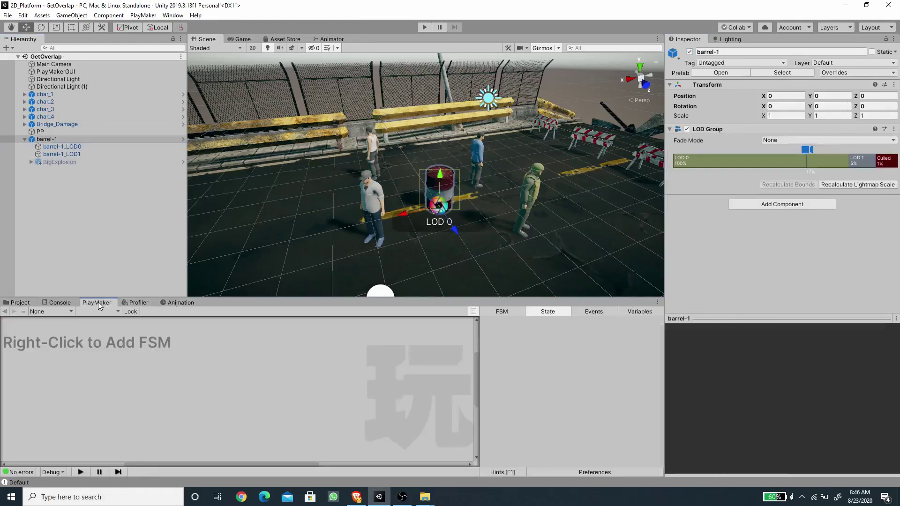
right_click(157, 375)
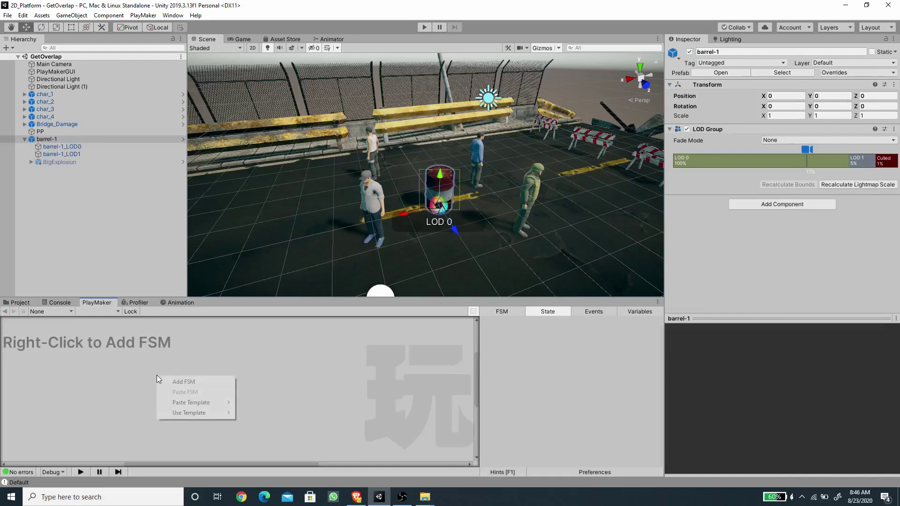
click(174, 381)
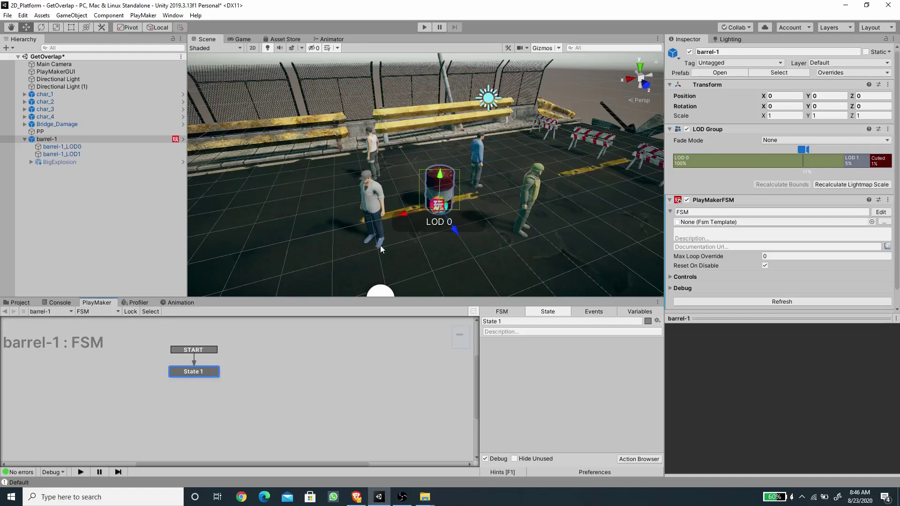
- Add a Mouse Pick Event action to State 1 of the barrel-1 FSM
click(639, 459)
text(mous)
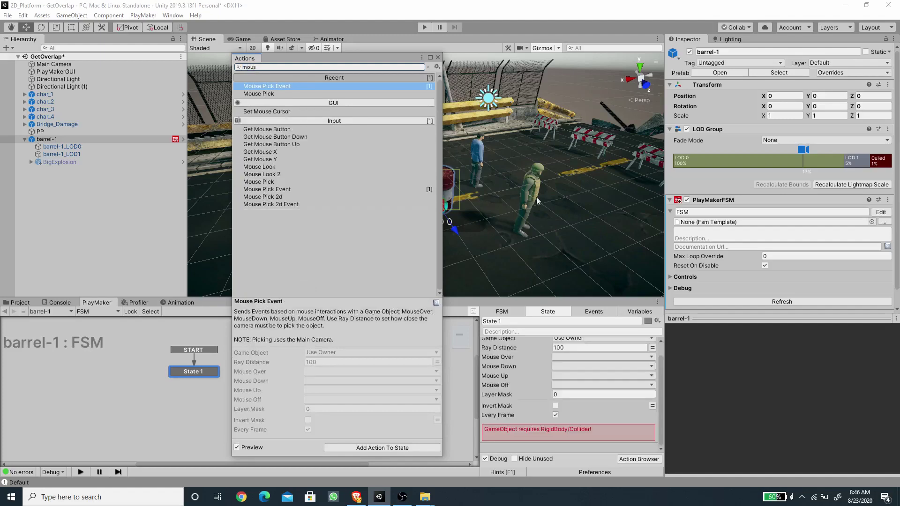
key(Return)
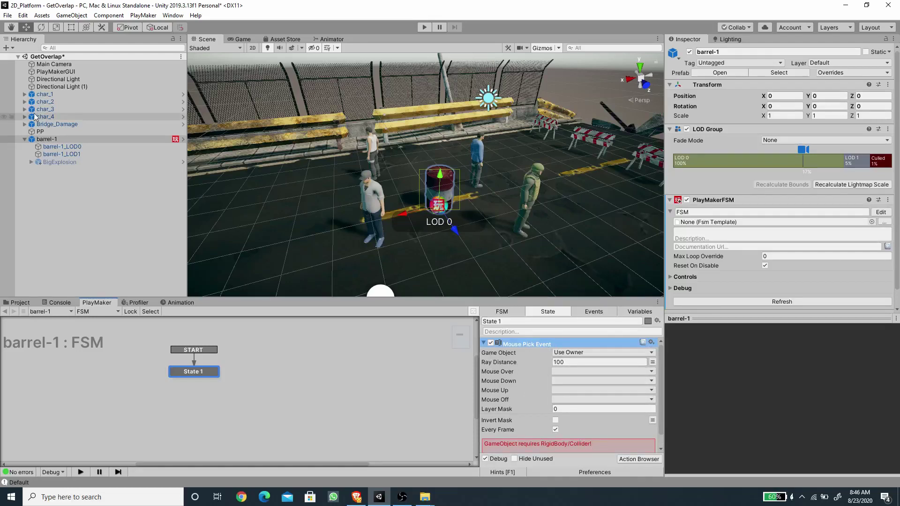
- Add a Box Collider component to barrel-1
scroll(729, 211, down, 2)
click(754, 302)
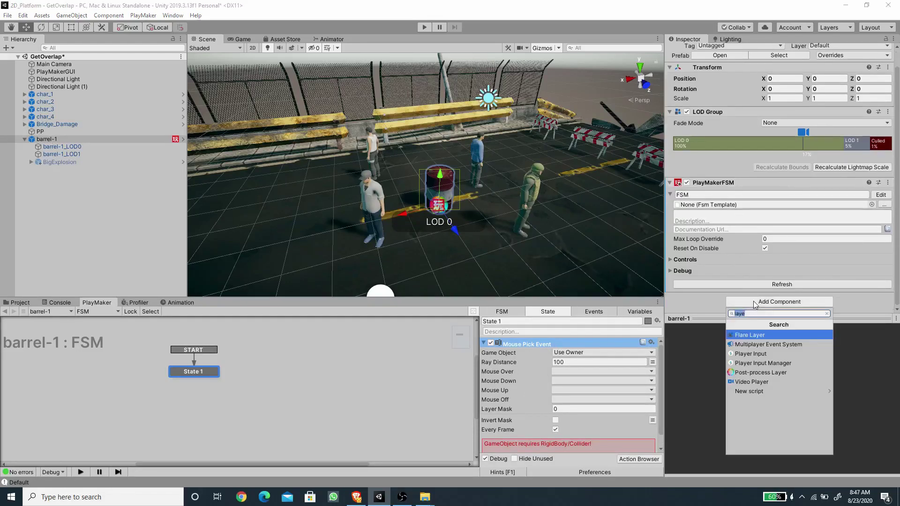
text(box col)
key(Return)
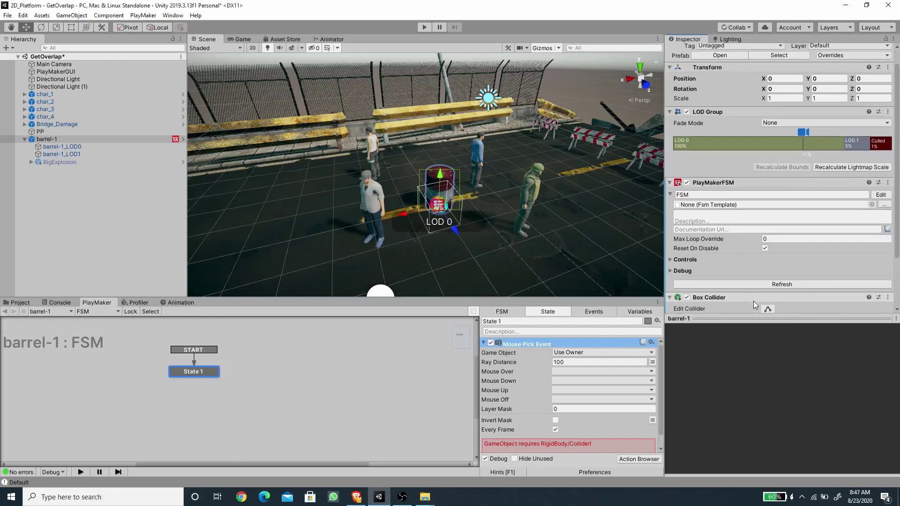
- Set the X and Z size of barrel-1's Box Collider to 0.7
click(782, 283)
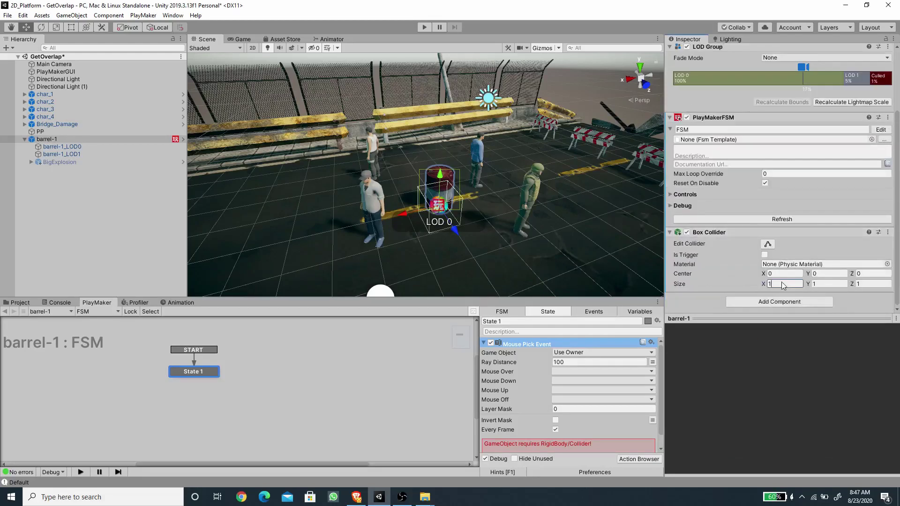
text(.5)
key(BackSpace)
text(7)
click(876, 284)
text(0.7)
- Fit the Box Collider to the barrel's height with a Y size of 1.25 and a Y center of 0.6
click(833, 285)
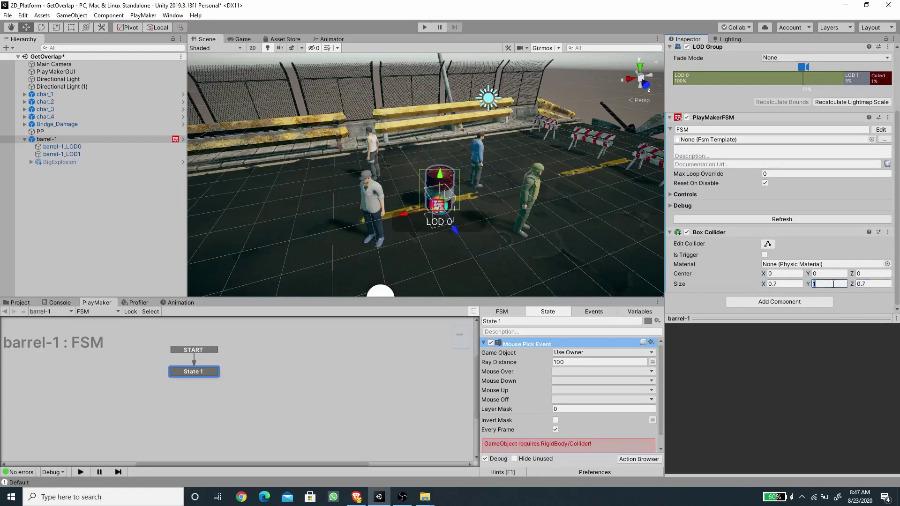
middle_drag(555, 239, 375, 155)
click(823, 283)
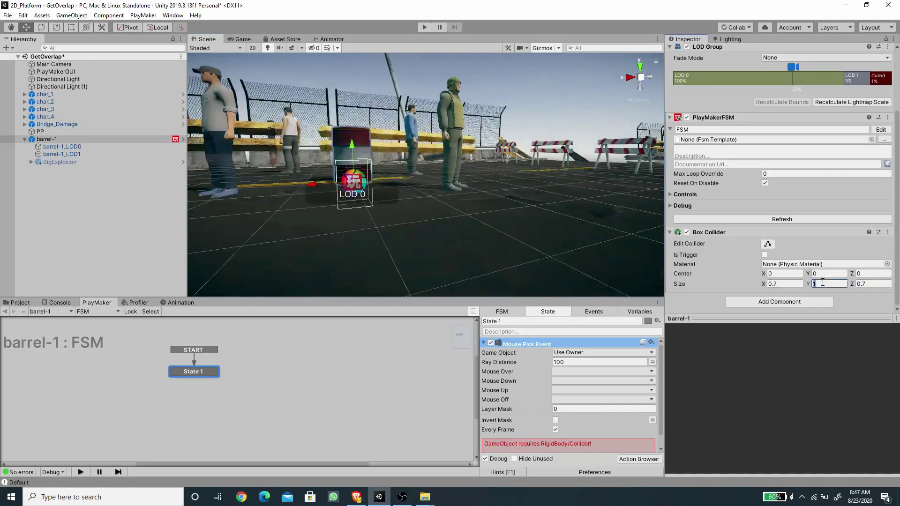
text(.25)
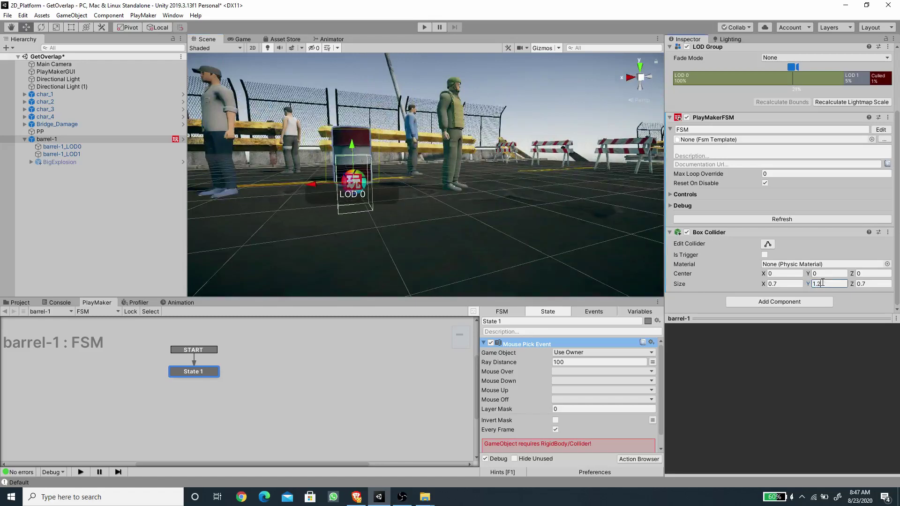
click(828, 272)
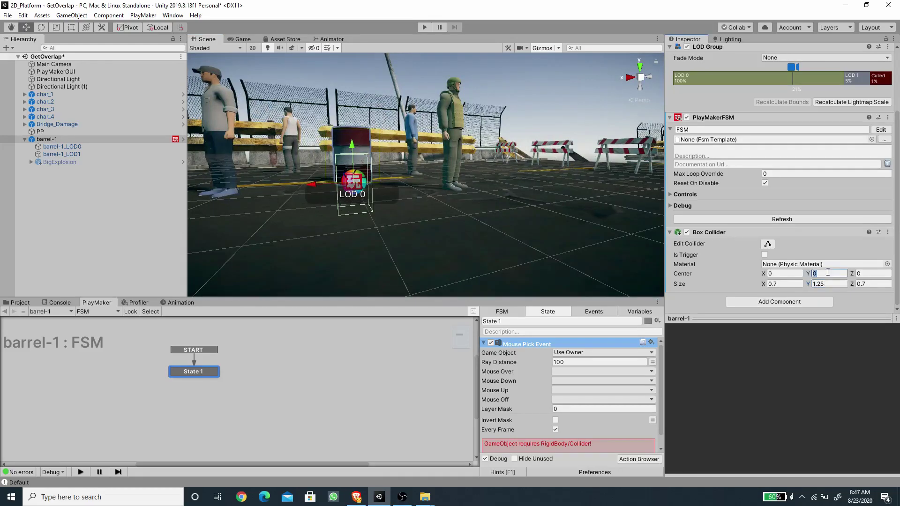
text(0.6)
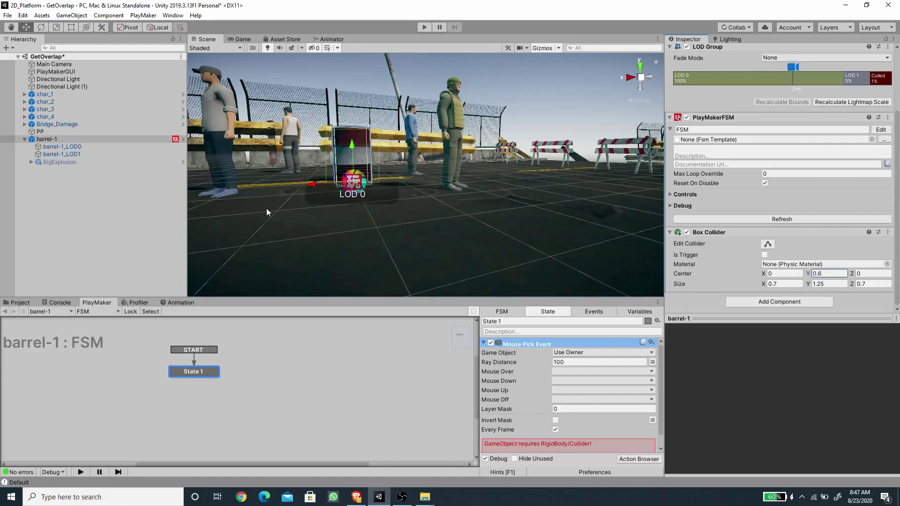
alt+drag(267, 212, 382, 223)
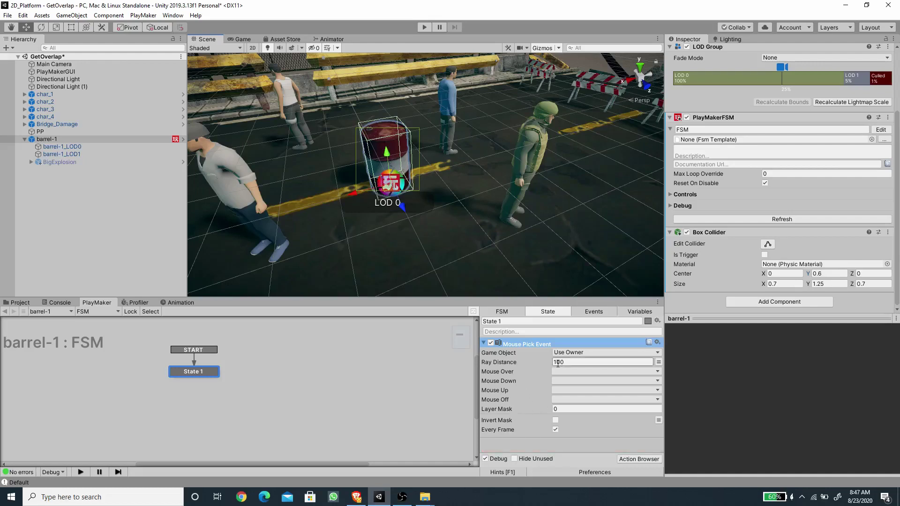
- Create three events named Picked, Explode and Loop in the barrel-1 FSM
click(601, 317)
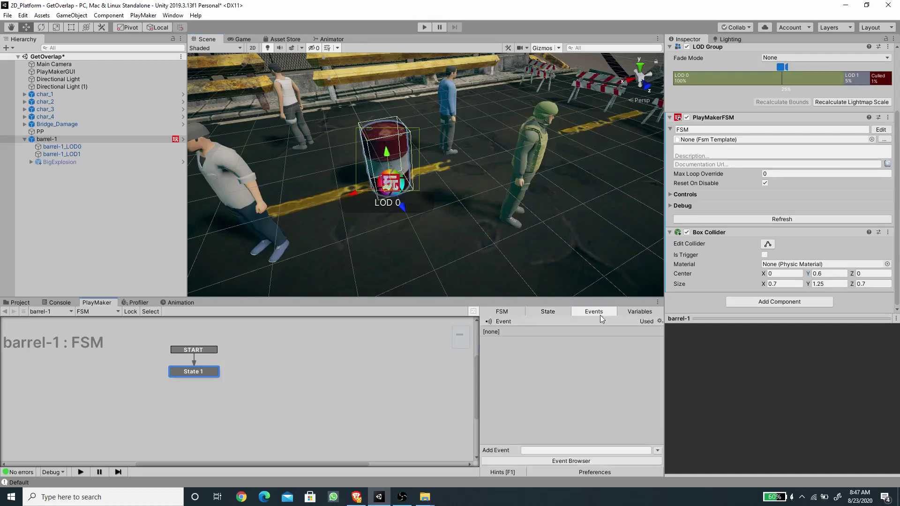
click(555, 451)
text(Picked)
key(Return)
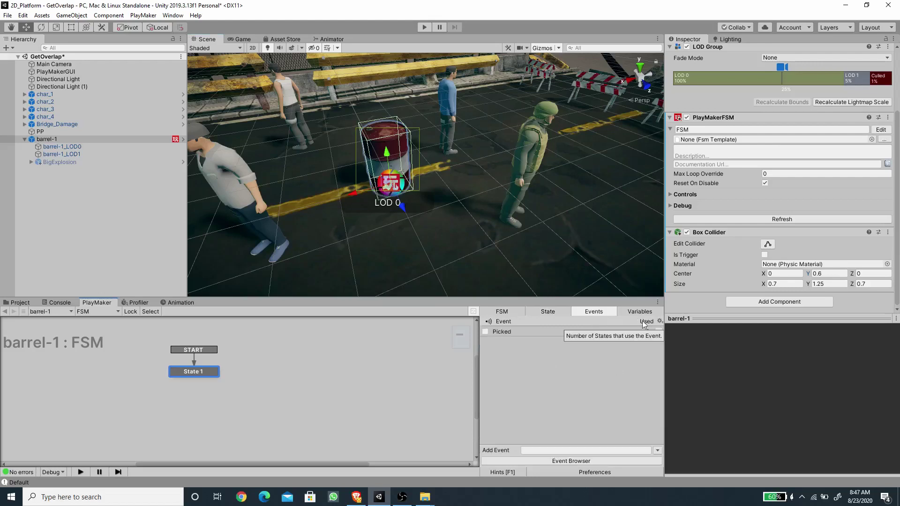
text(Explo)
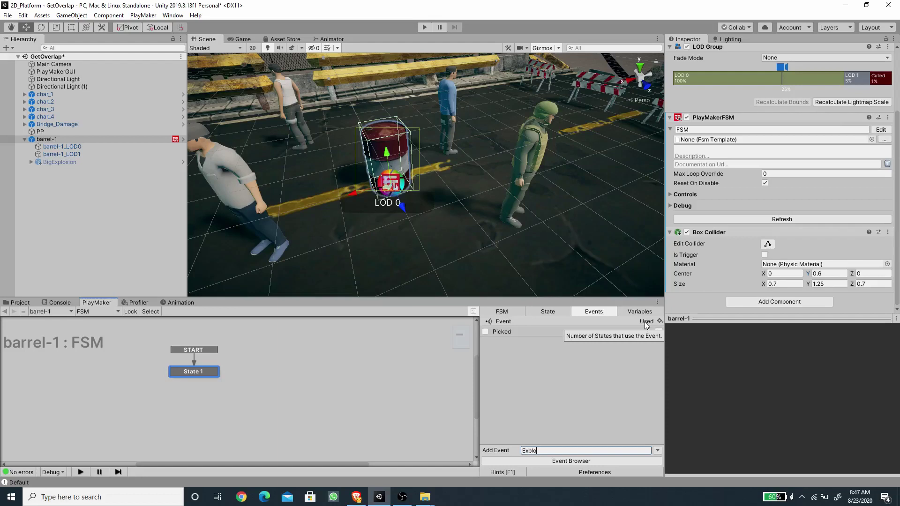
text(de)
key(Return)
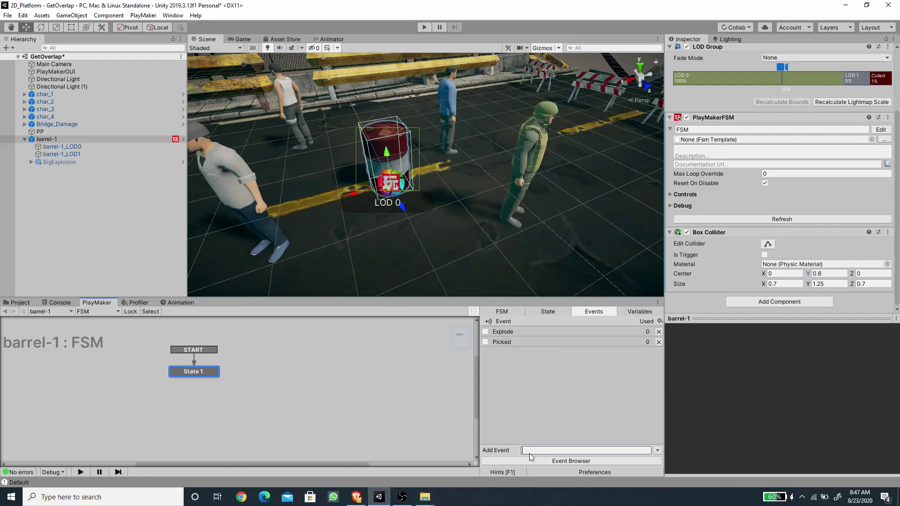
text(Loop)
key(Return)
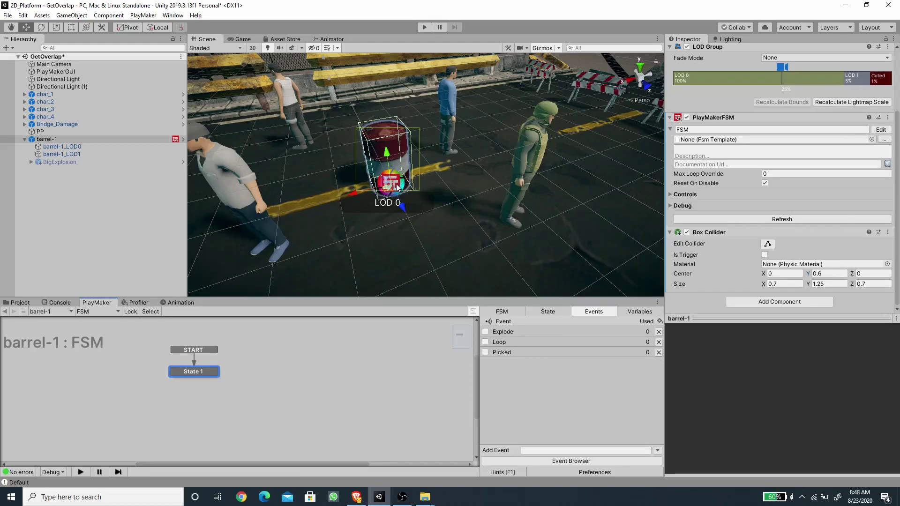
- Set the Mouse Down event of State 1's Mouse Pick Event action to Picked
click(398, 207)
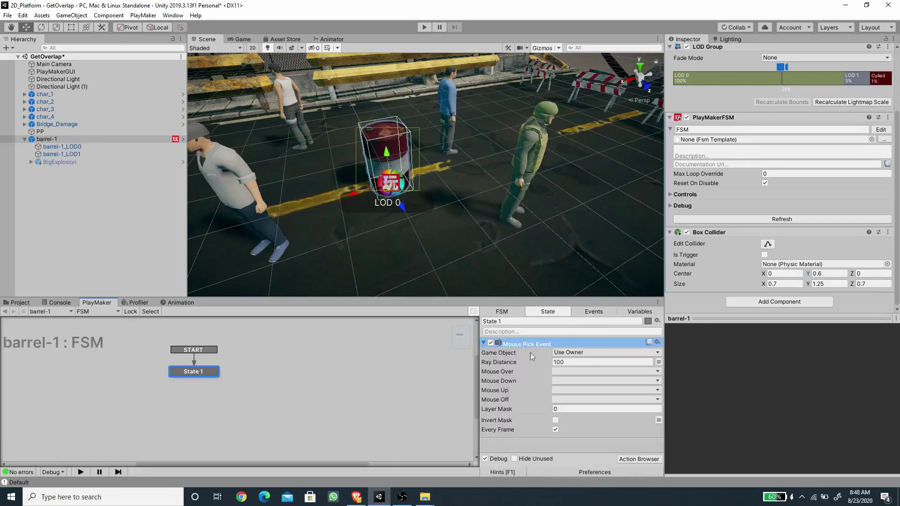
click(593, 313)
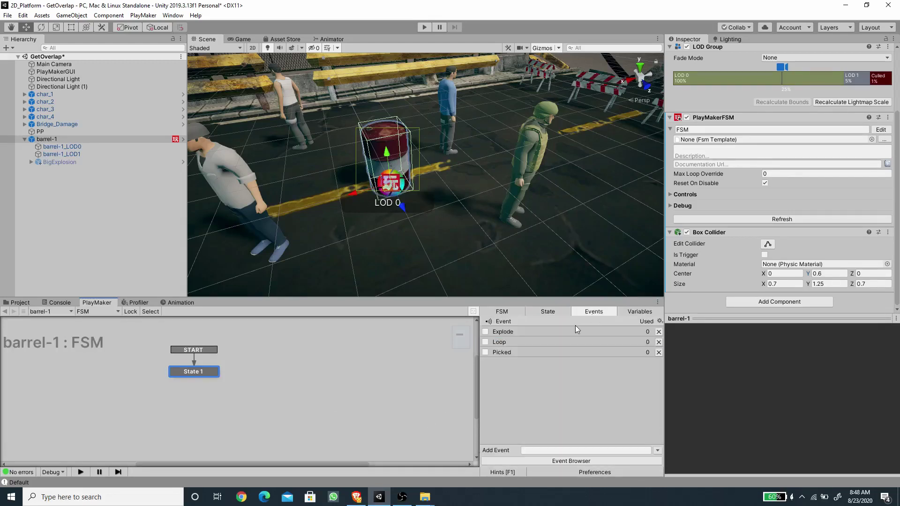
click(555, 311)
click(565, 380)
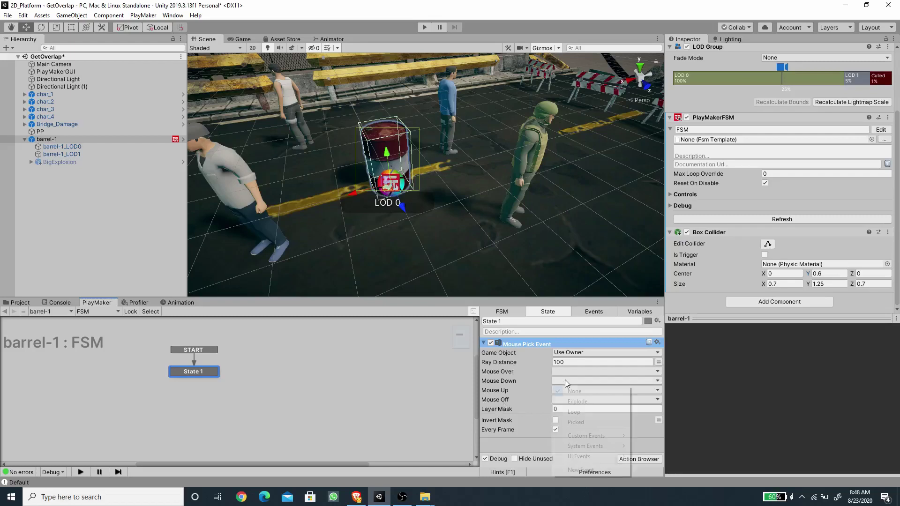
click(576, 423)
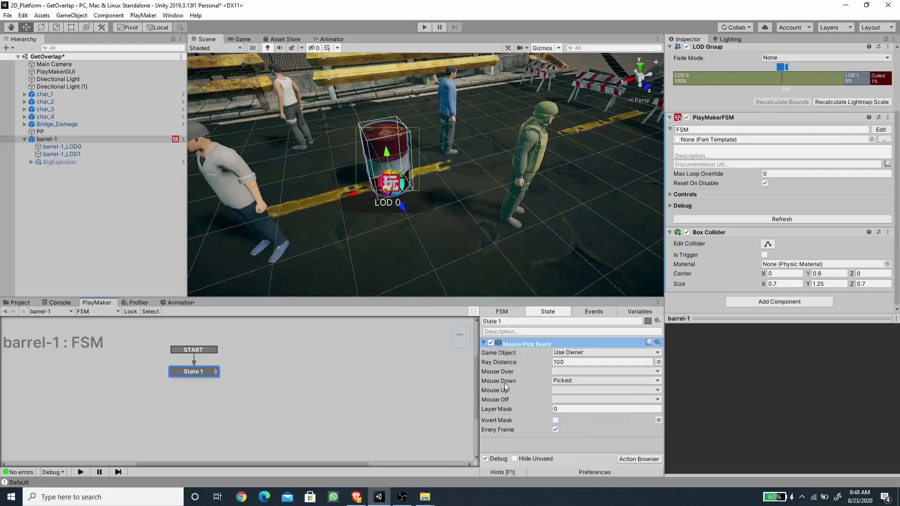
- Add a Picked transition to State 1 and connect it to a new second state
right_click(193, 373)
mouse_move(226, 377)
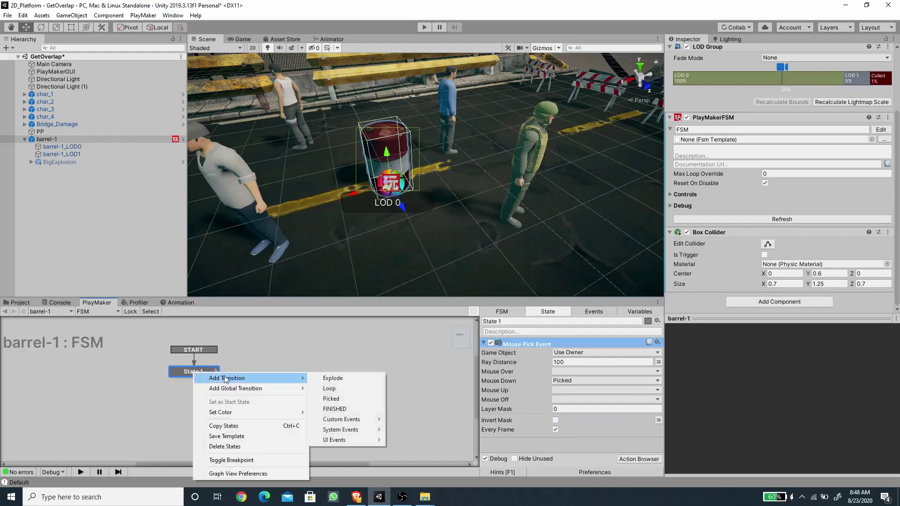
click(339, 398)
right_click(291, 373)
click(334, 254)
drag(304, 370, 289, 399)
drag(214, 380, 277, 398)
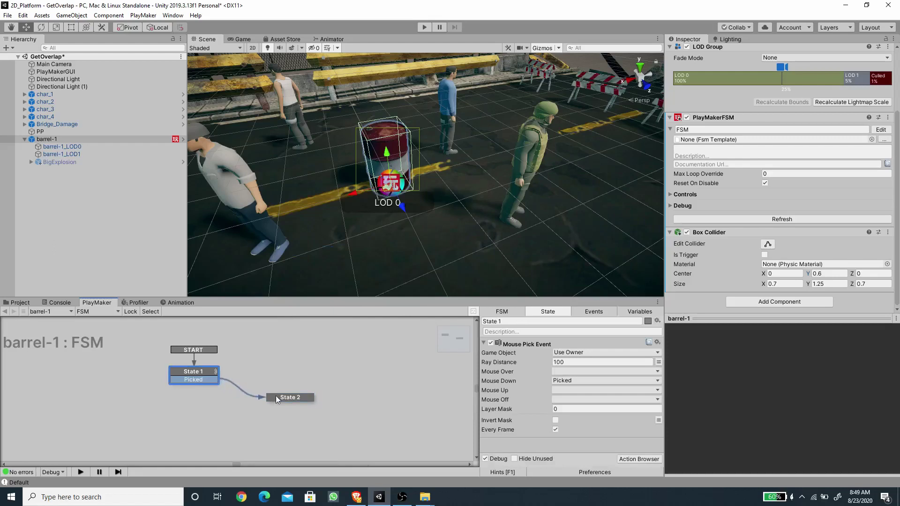
- Rename State 2 of the barrel-1 FSM to Do Explode
click(284, 395)
click(510, 321)
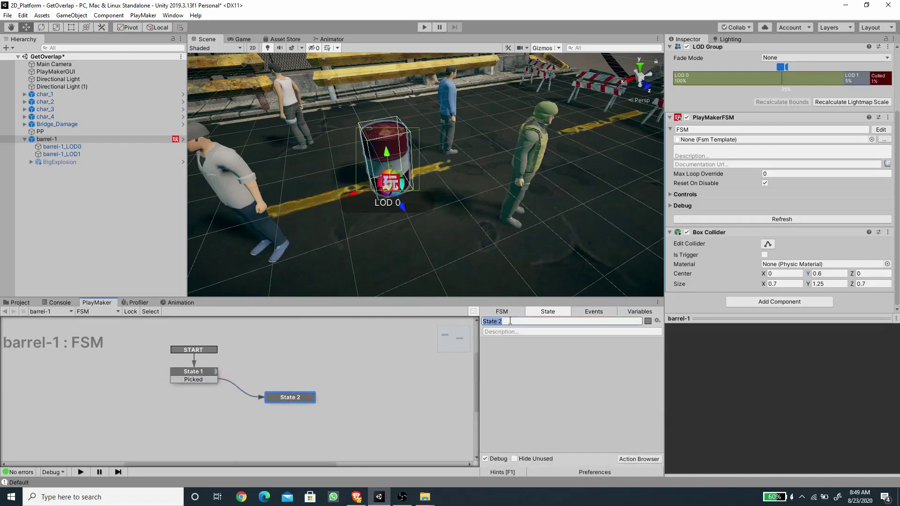
text(Do Explode)
click(496, 430)
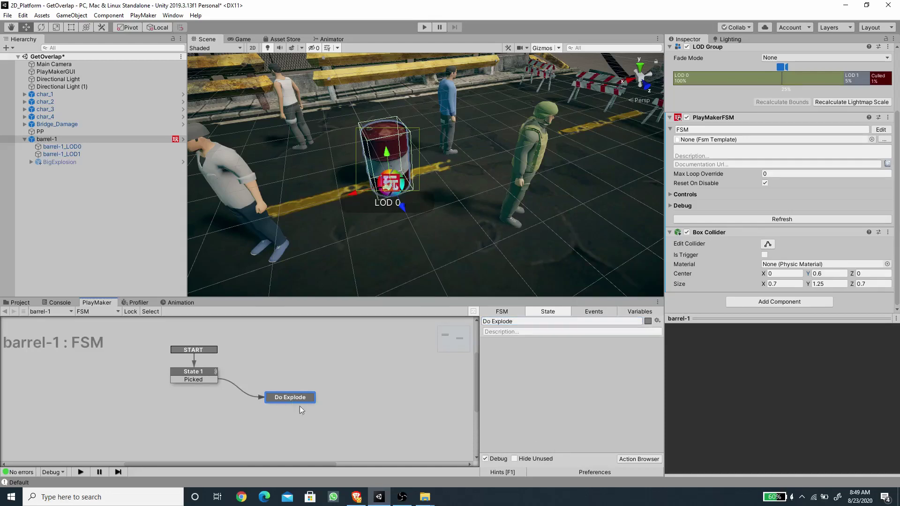
- Add an Activate Game Object action to the Do Explode state
click(639, 459)
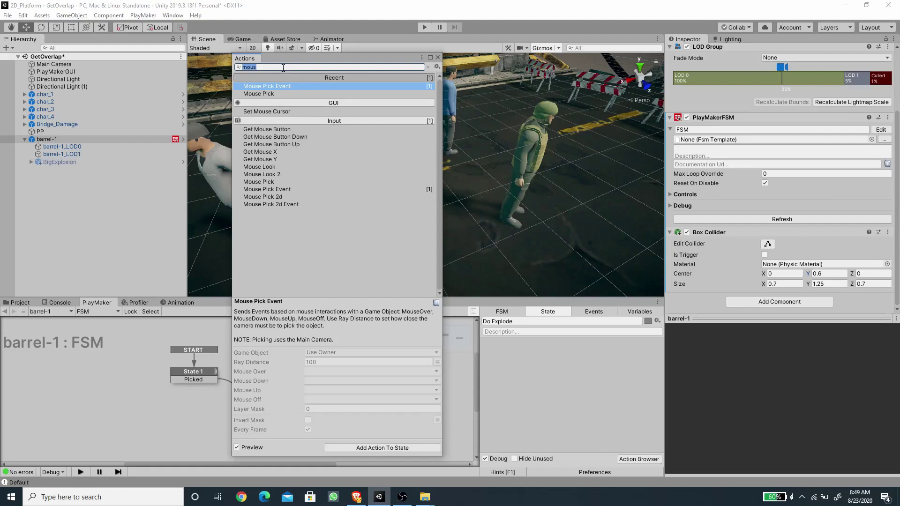
text(activ)
key(Return)
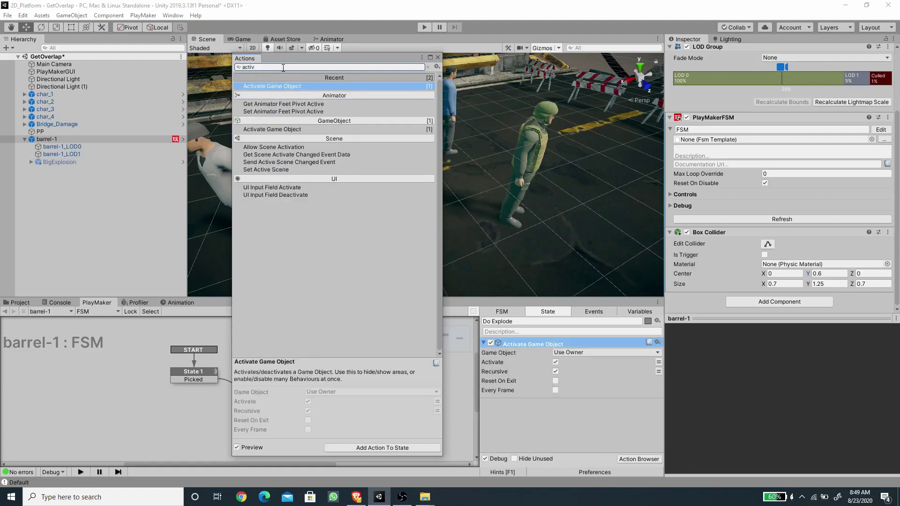
click(438, 57)
- Specify BigExplosion as the game object to activate, turn off Recursive and collapse the action
click(605, 352)
click(584, 372)
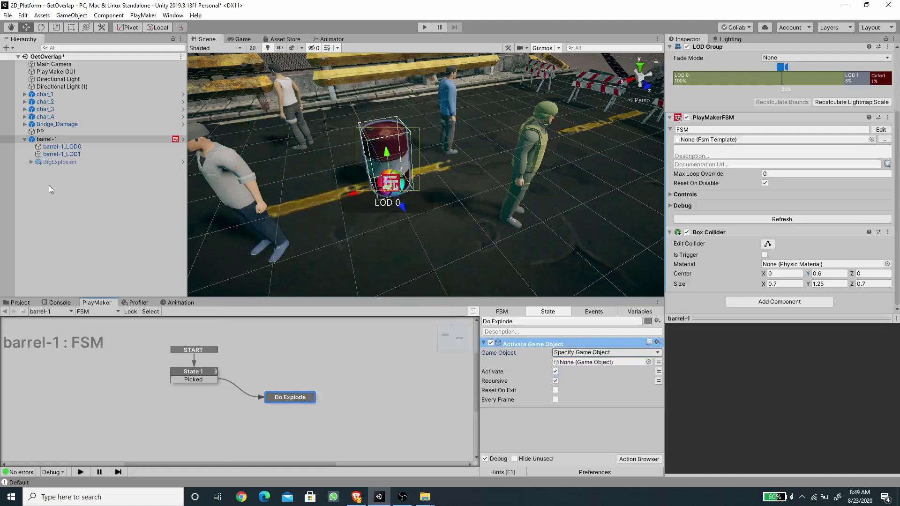
drag(54, 165, 568, 364)
click(556, 381)
click(483, 344)
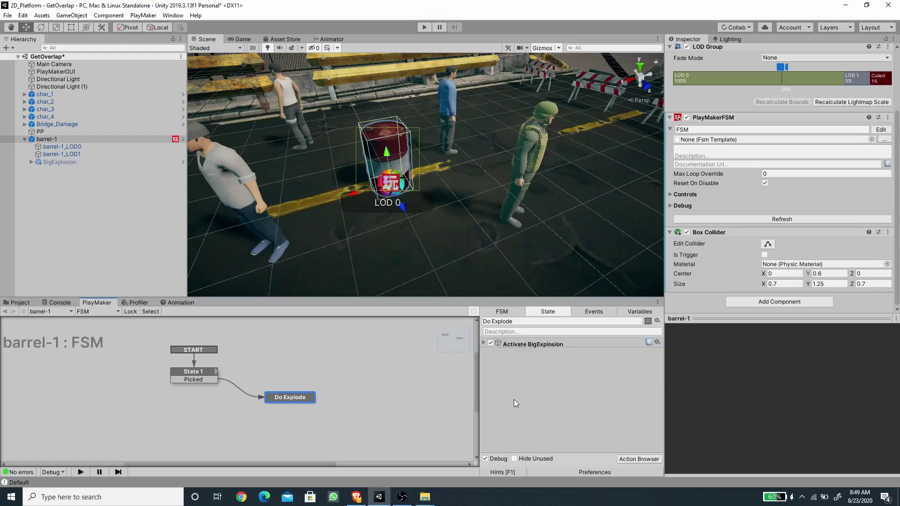
- Add a Get Overlap Sphere action from the Physics category to the Do Explode state
click(631, 459)
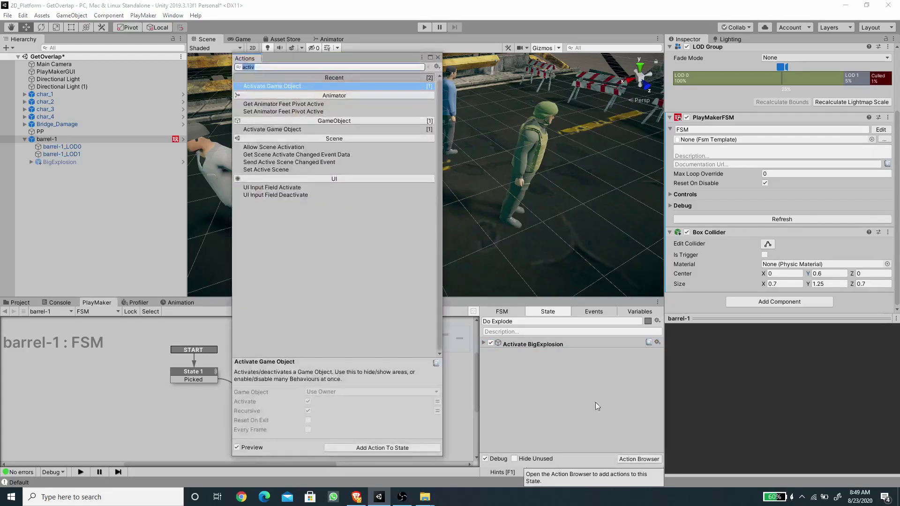
click(426, 66)
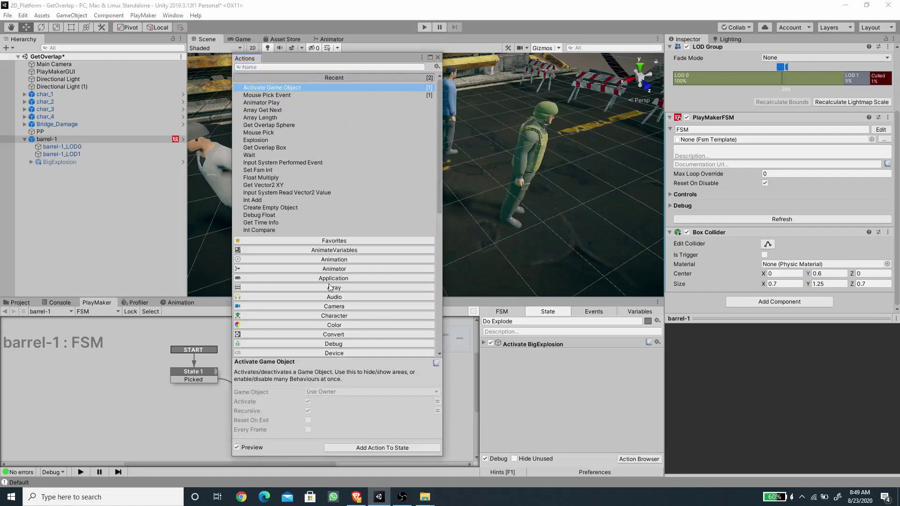
scroll(335, 299, down, 10)
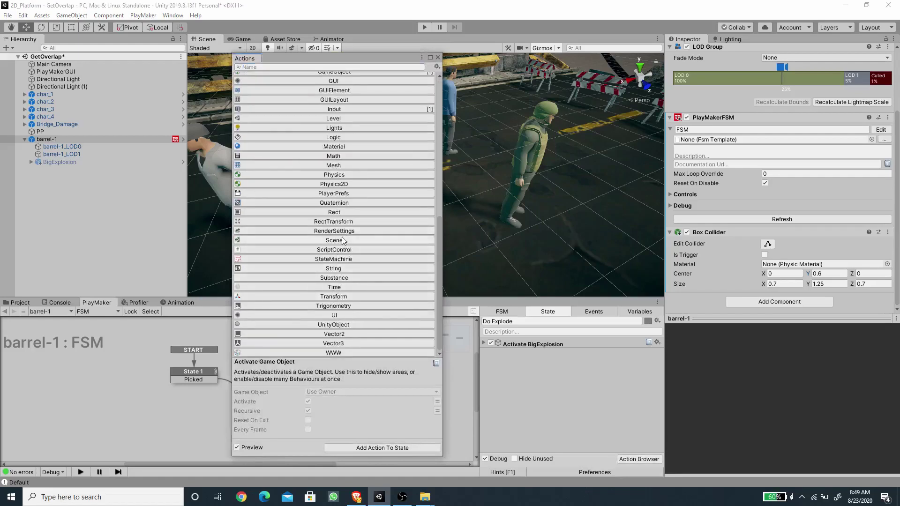
click(340, 174)
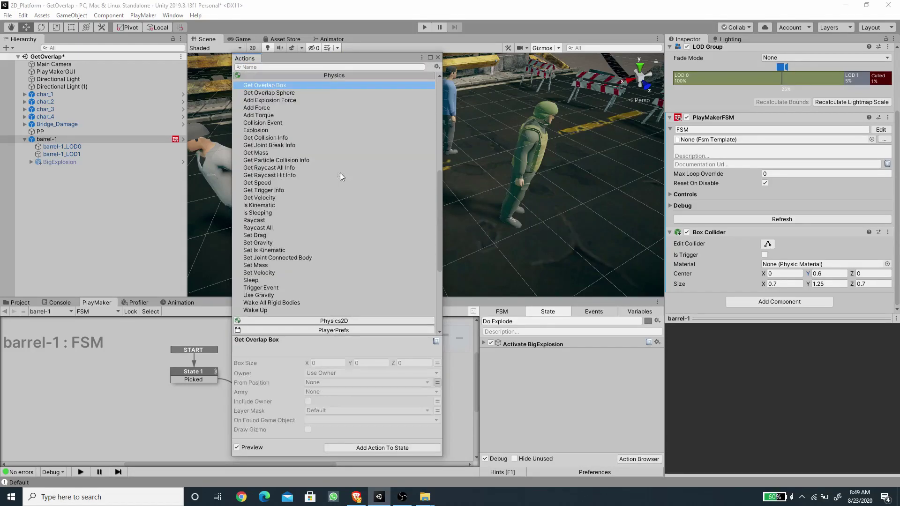
click(275, 94)
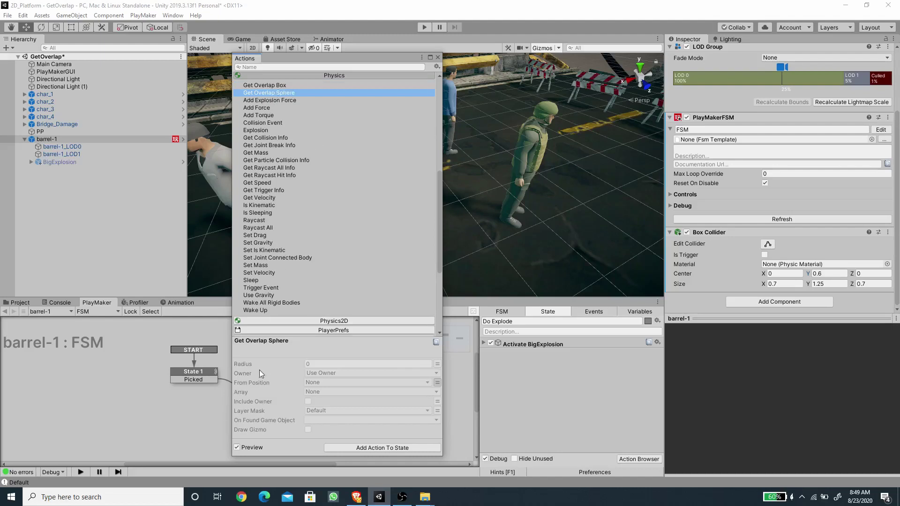
click(281, 86)
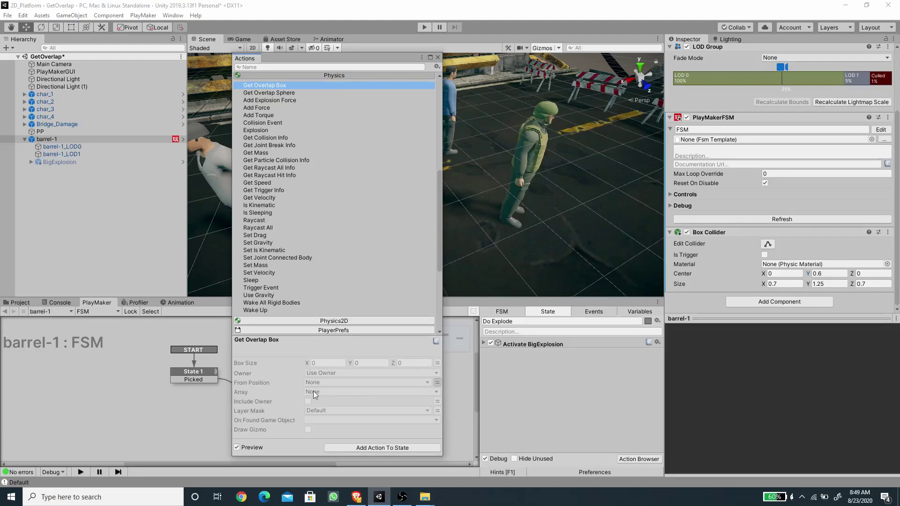
click(287, 93)
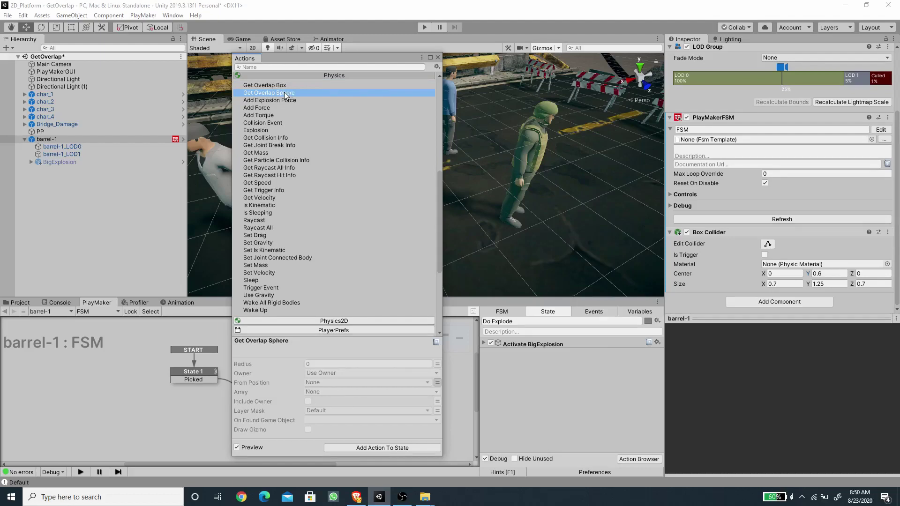
double_click(287, 93)
click(438, 58)
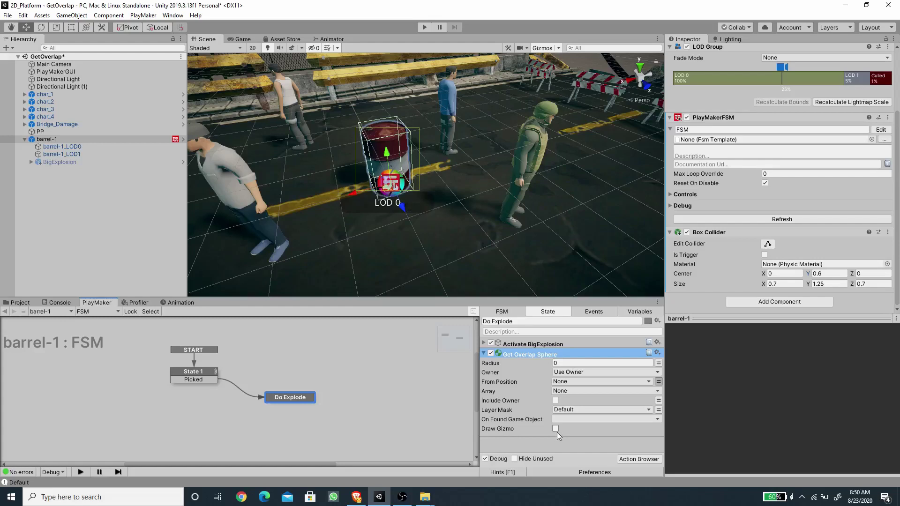
- Enable Draw Gizmo on the Get Overlap Sphere action and set its radius to 3
click(513, 365)
drag(513, 366, 554, 371)
alt+drag(350, 73, 513, 273)
click(570, 363)
text(3)
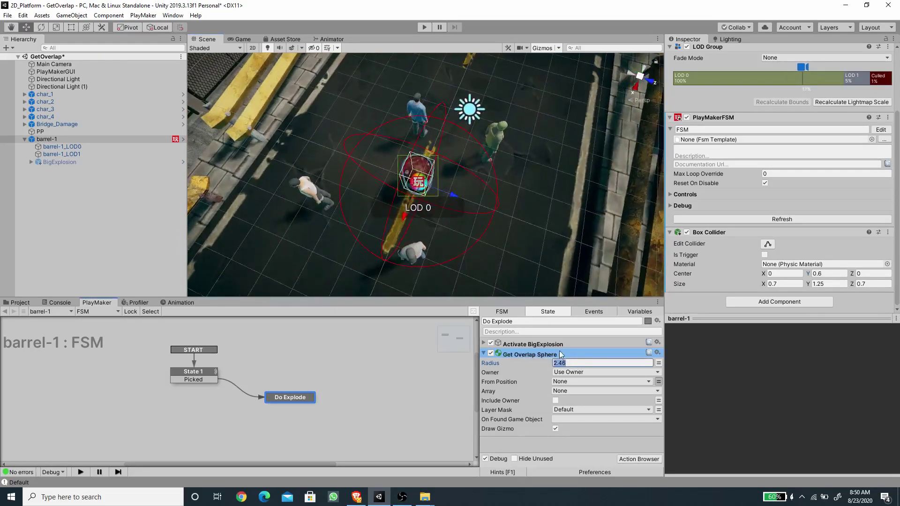
alt+drag(449, 154, 421, 145)
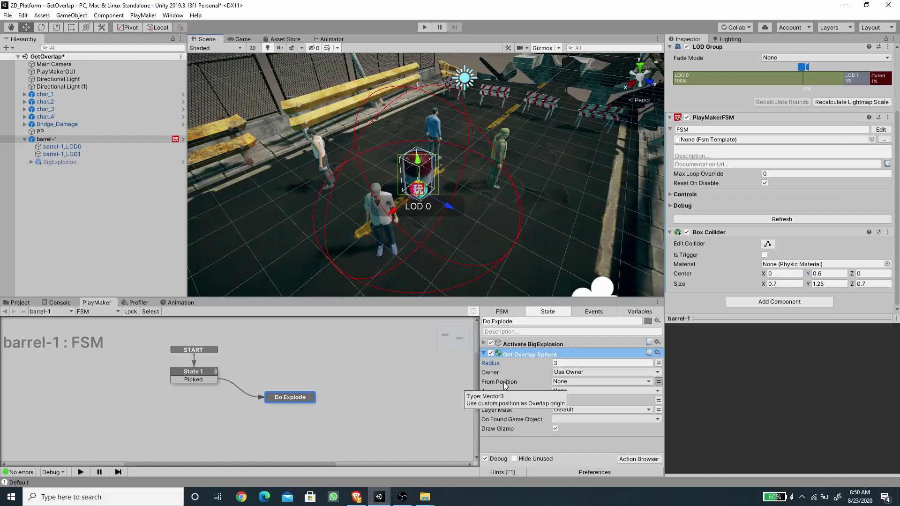
click(579, 382)
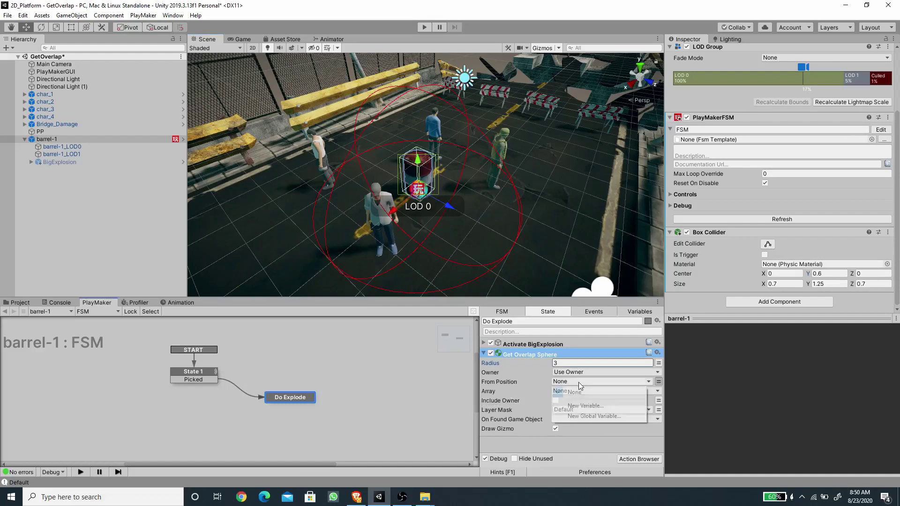
click(658, 384)
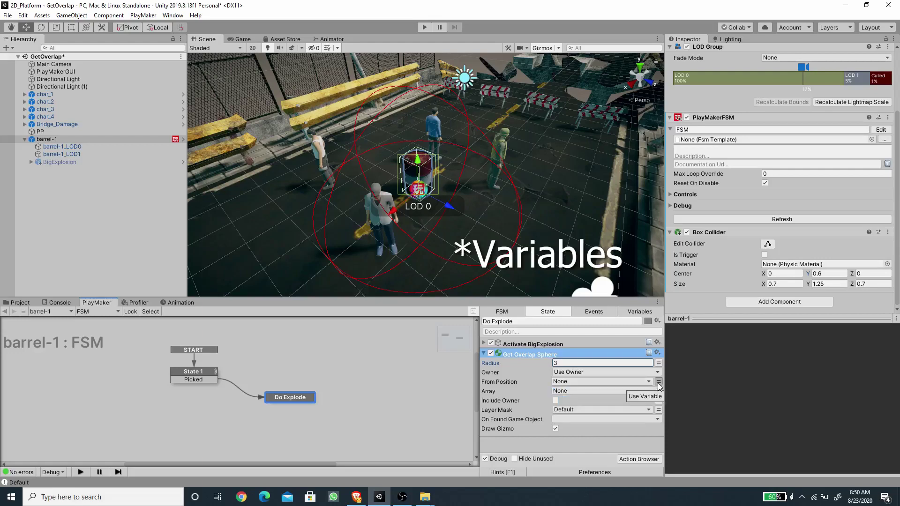
click(659, 382)
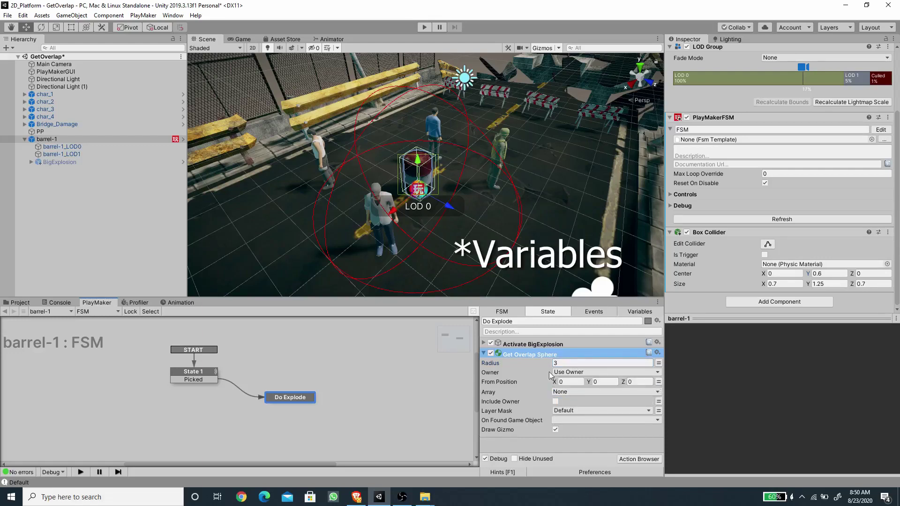
click(658, 383)
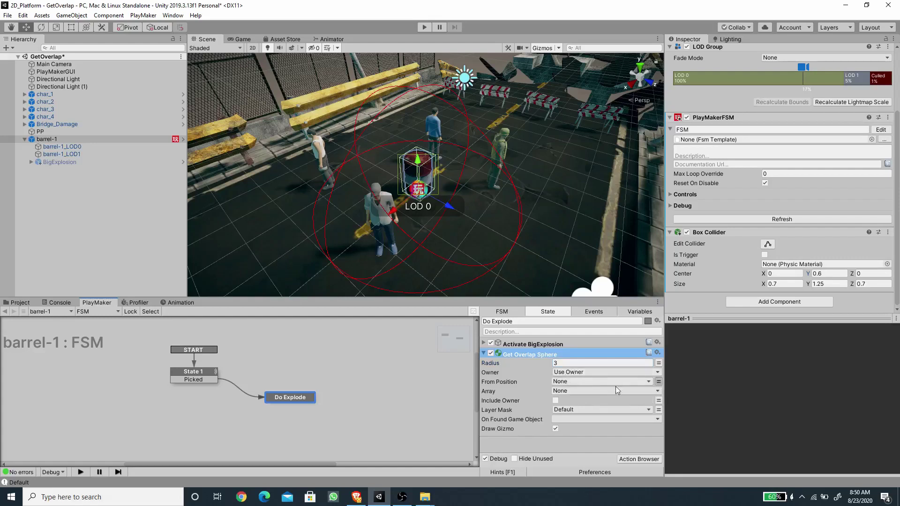
- Create a new variable named ArrayGameObject for the Get Overlap Sphere action's Array
click(564, 393)
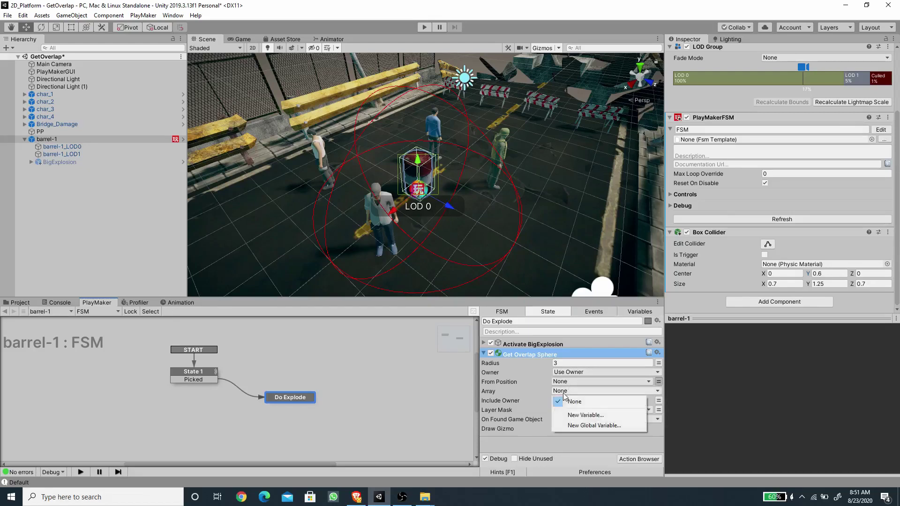
click(581, 415)
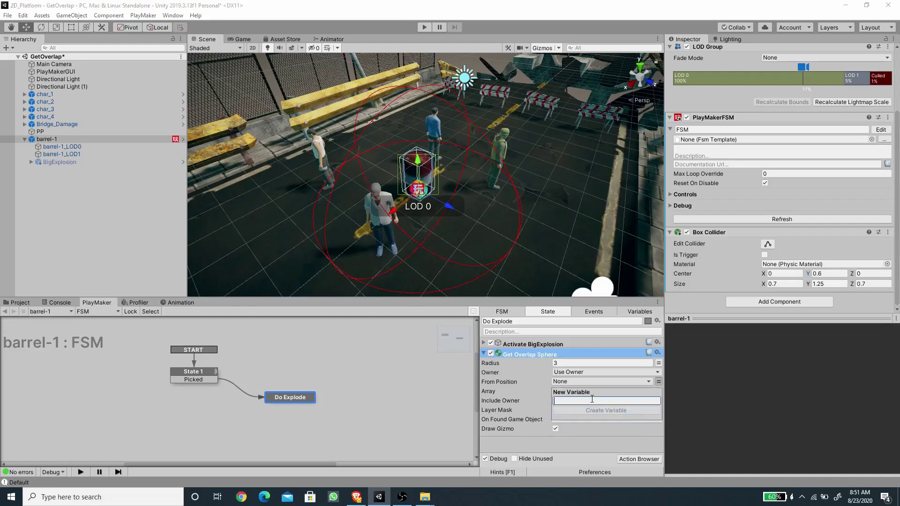
text(ArrayGameObject)
key(Return)
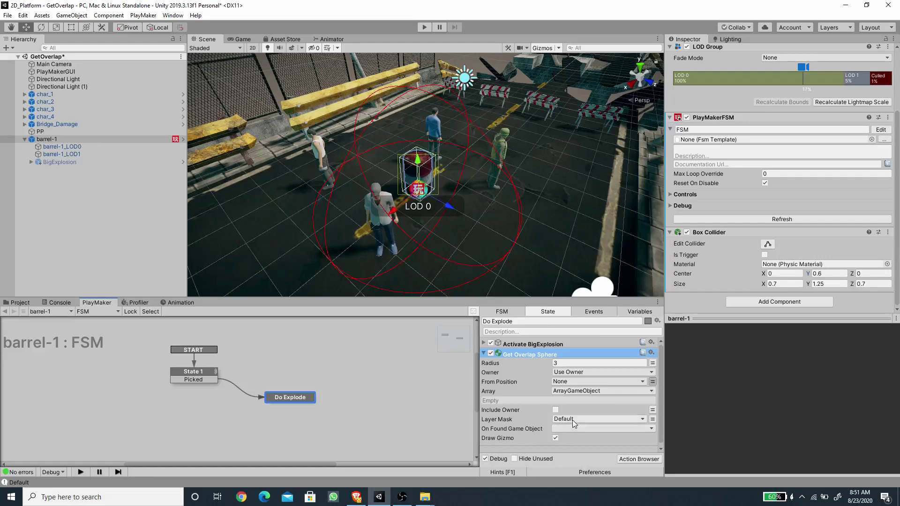
- Check the available Layer Mask options and the layer assigned to char_1 through char_4, then return to barrel-1's Do Explode state
click(606, 418)
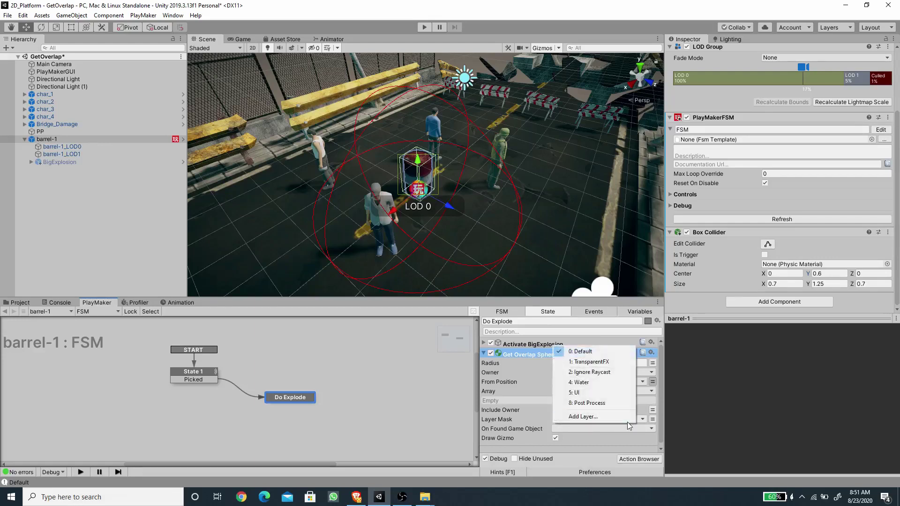
click(49, 95)
click(47, 95)
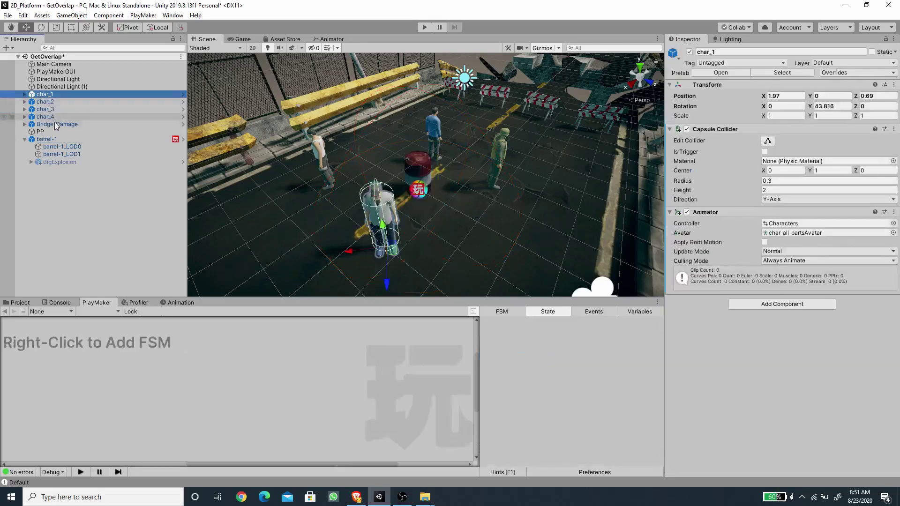
shift+click(55, 118)
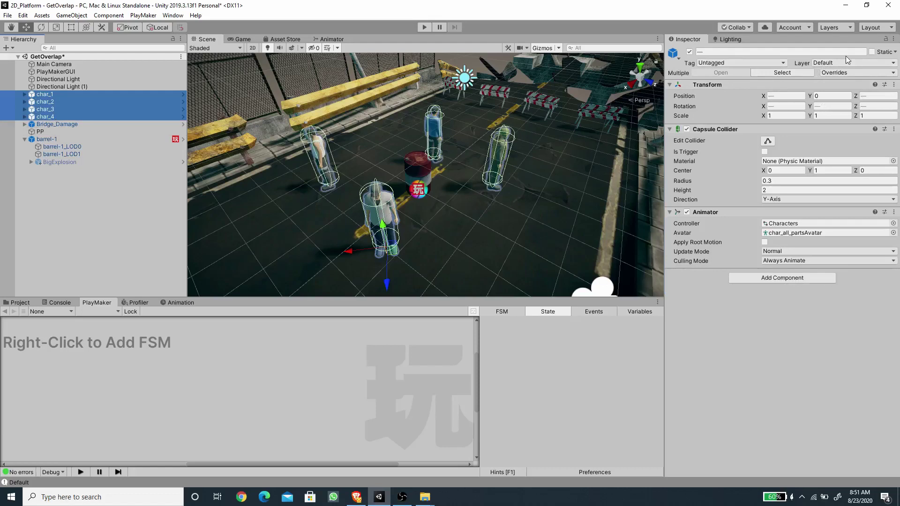
click(60, 139)
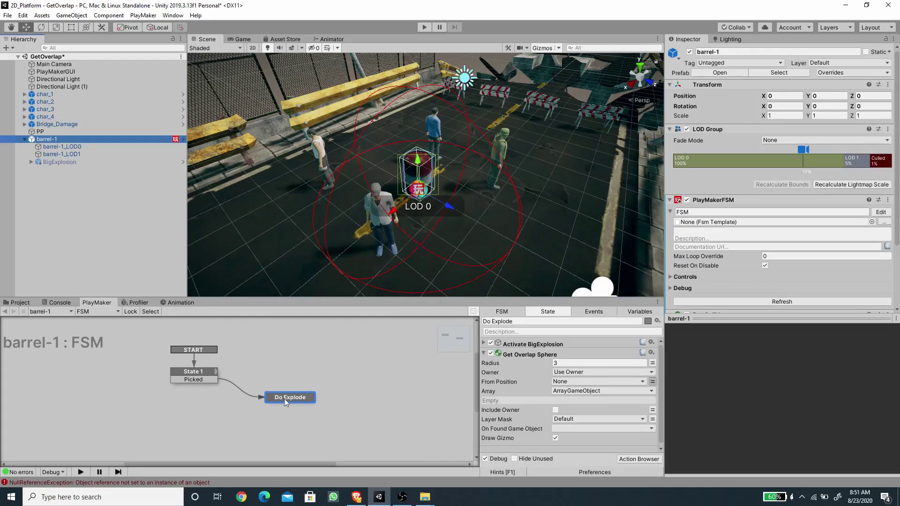
click(266, 364)
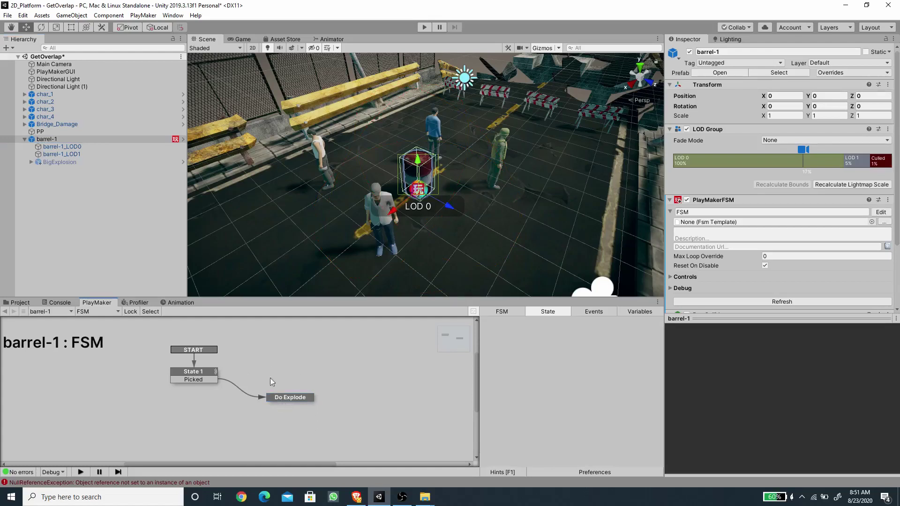
click(297, 397)
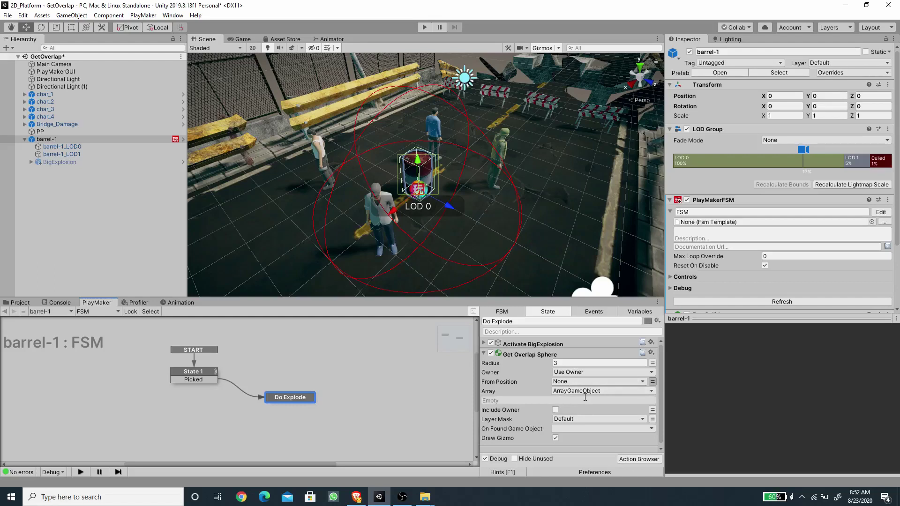
- Add an Explode transition to the Do Explode state and connect it to a new state
right_click(294, 397)
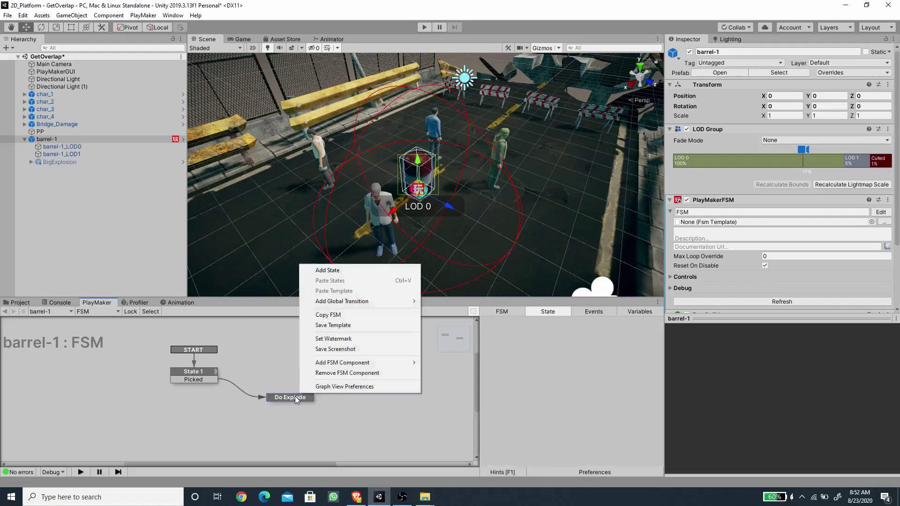
right_click(285, 398)
mouse_move(338, 297)
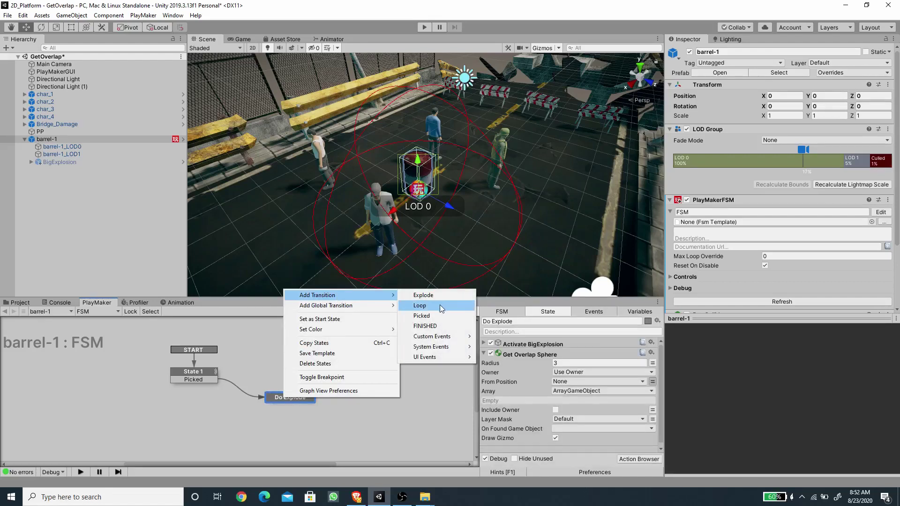
click(424, 295)
right_click(355, 374)
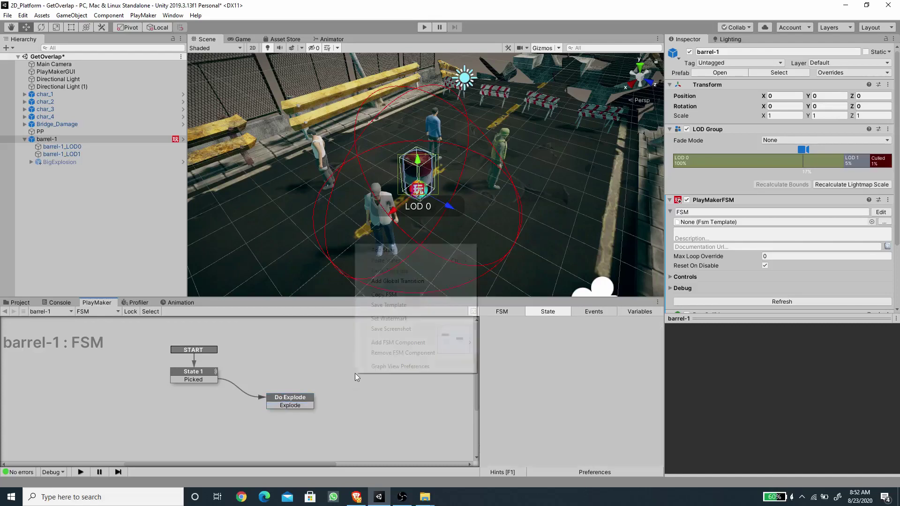
click(392, 254)
mouse_move(381, 374)
mouse_down()
mouse_move(358, 366)
mouse_move(374, 368)
mouse_up()
drag(306, 405, 385, 402)
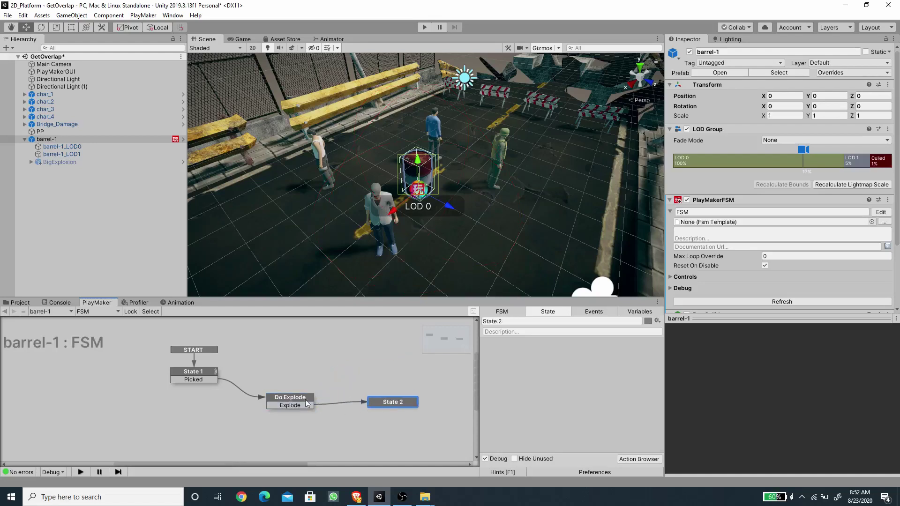
- Set the Get Overlap Sphere action's On Found Game Object event to Explode and move State 2 slightly closer to Do Explode
click(305, 398)
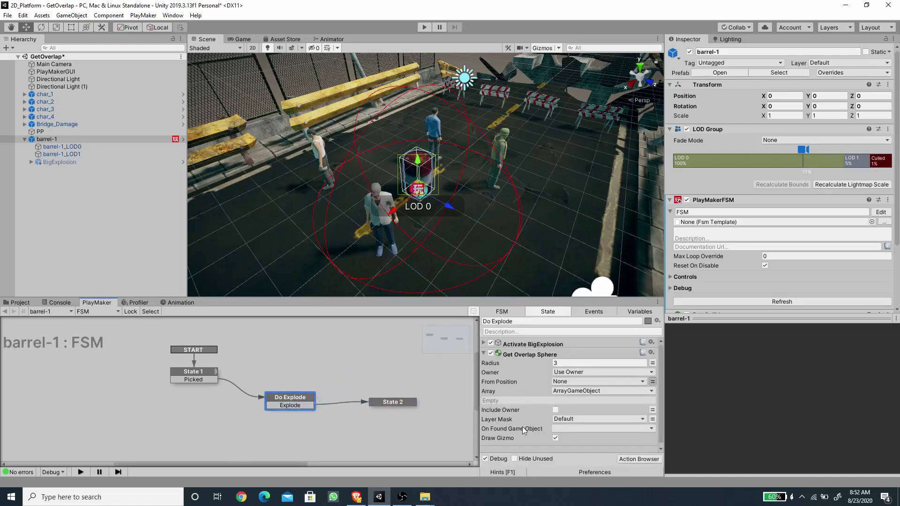
click(577, 428)
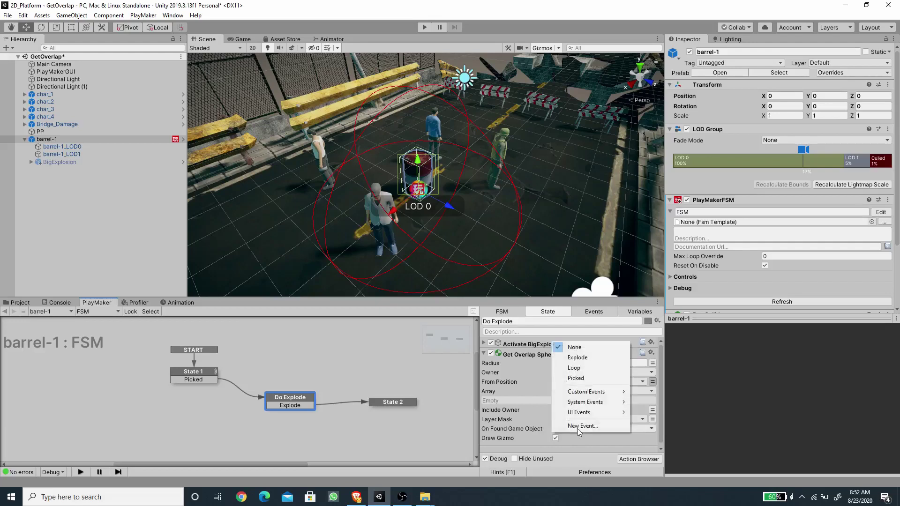
click(584, 359)
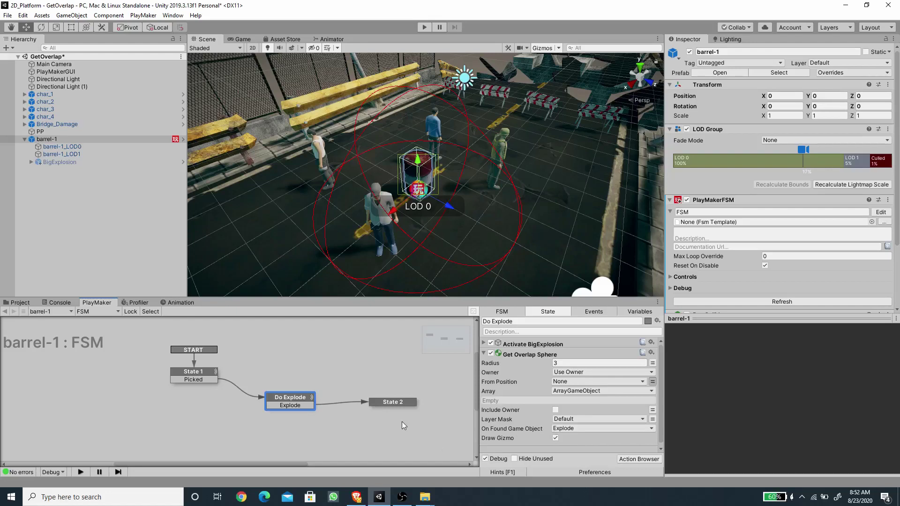
drag(390, 402, 379, 401)
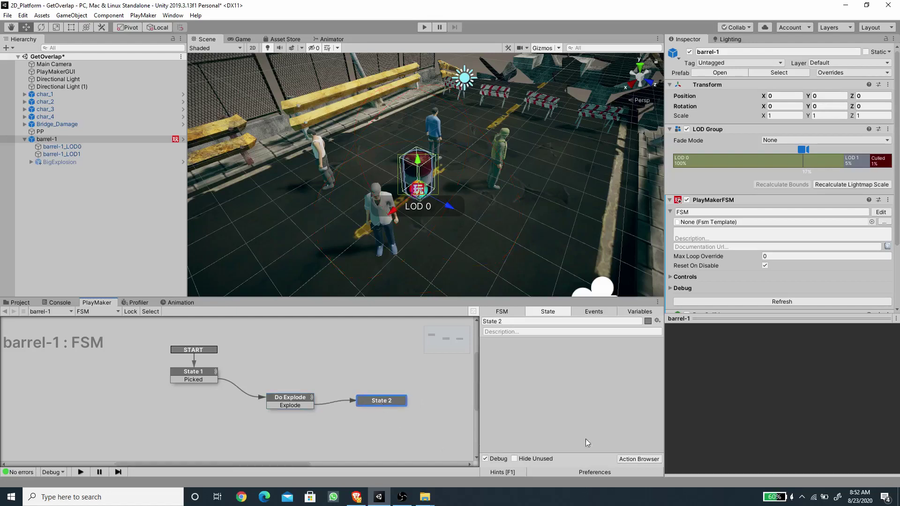
click(288, 399)
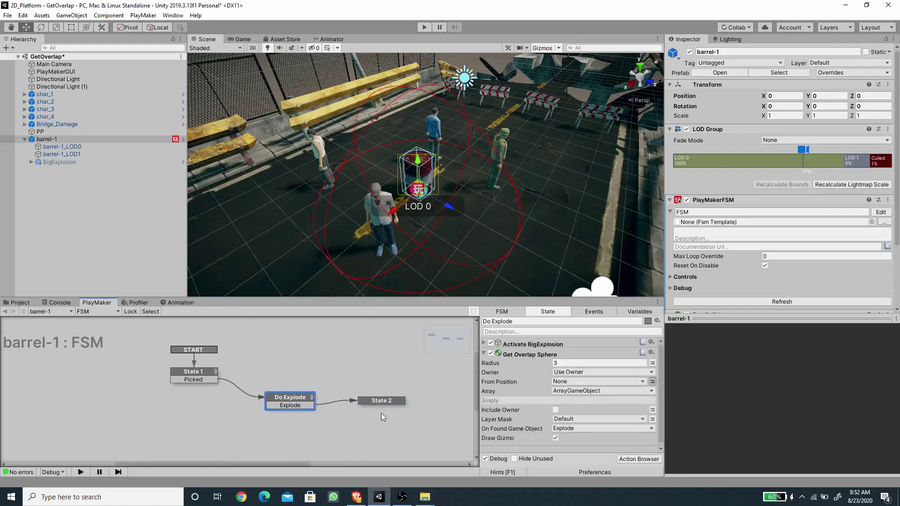
- Add an Array Get Next action to State 2
click(385, 401)
click(639, 459)
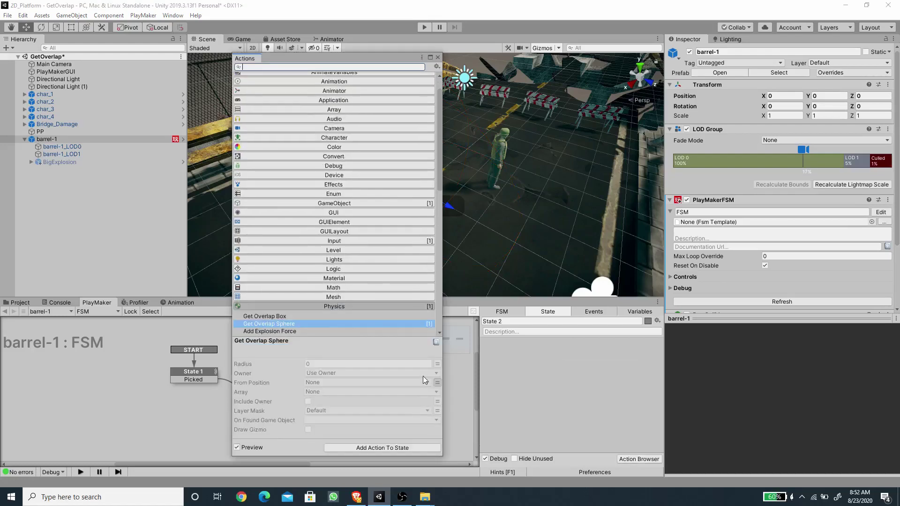
text(array get)
key(Return)
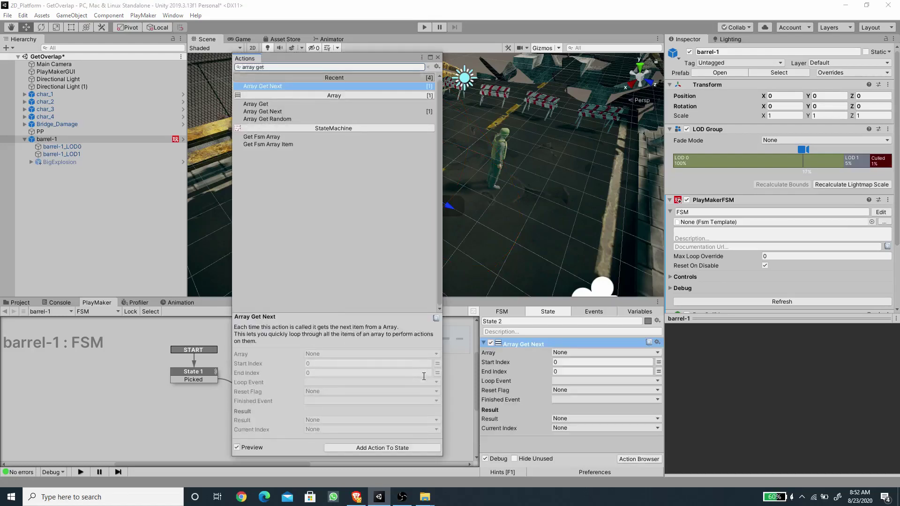
click(438, 57)
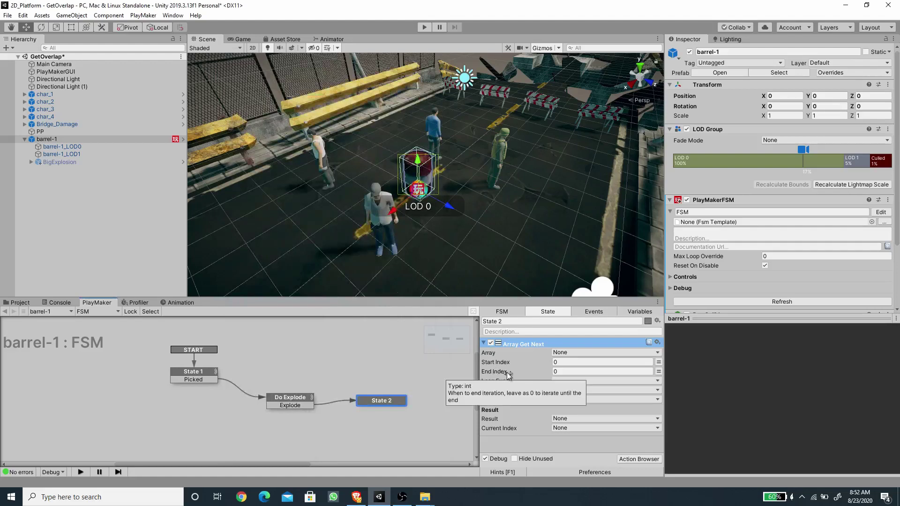
- Add an Array Length action to the Do Explode state, below the Get Overlap Sphere action
click(556, 371)
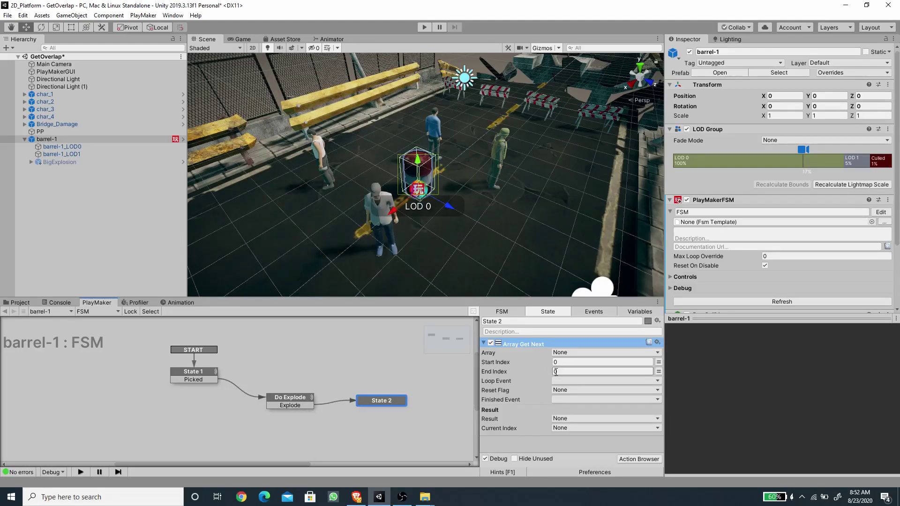
click(301, 396)
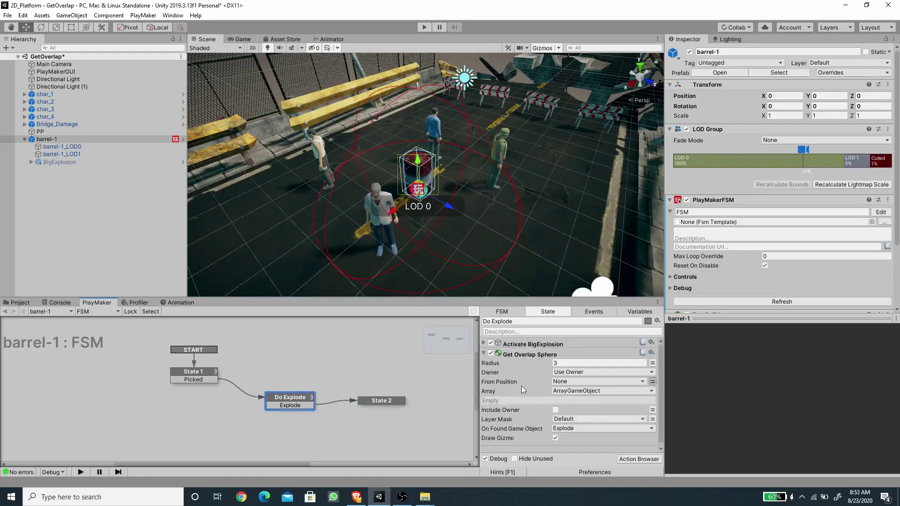
click(483, 353)
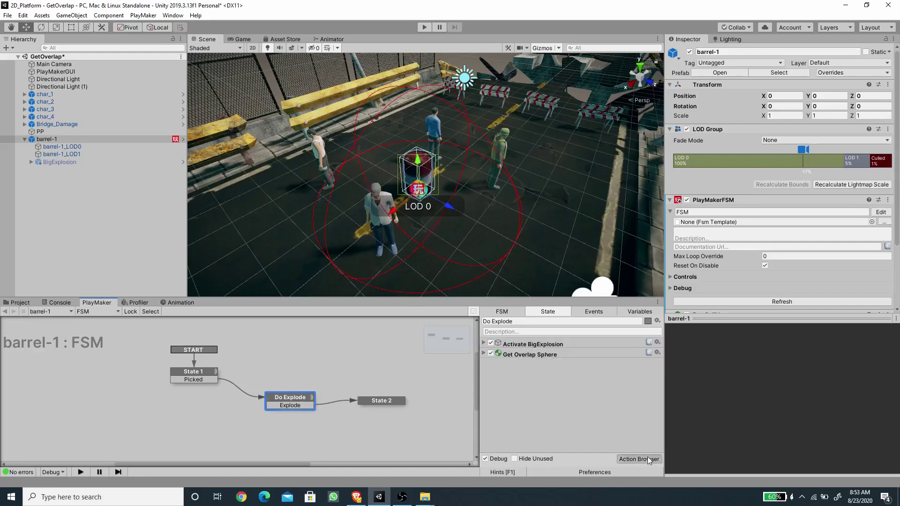
click(640, 459)
text(array le)
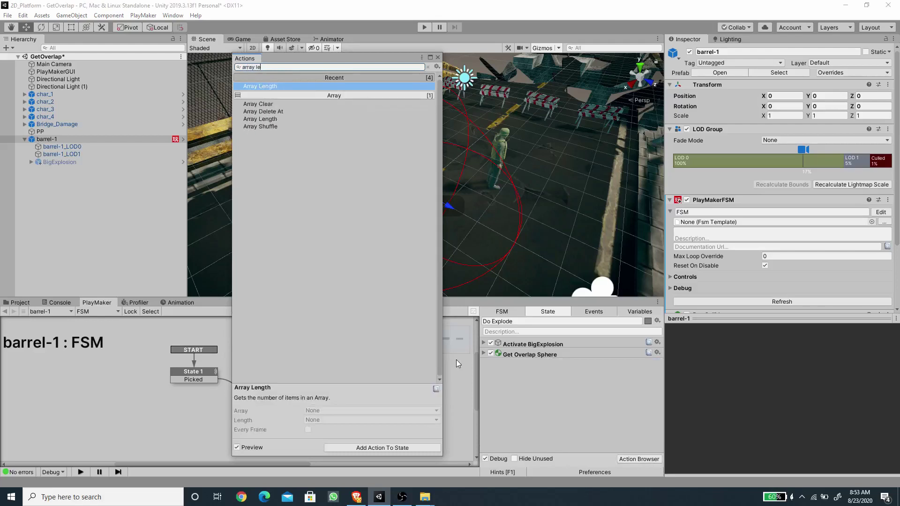
key(Return)
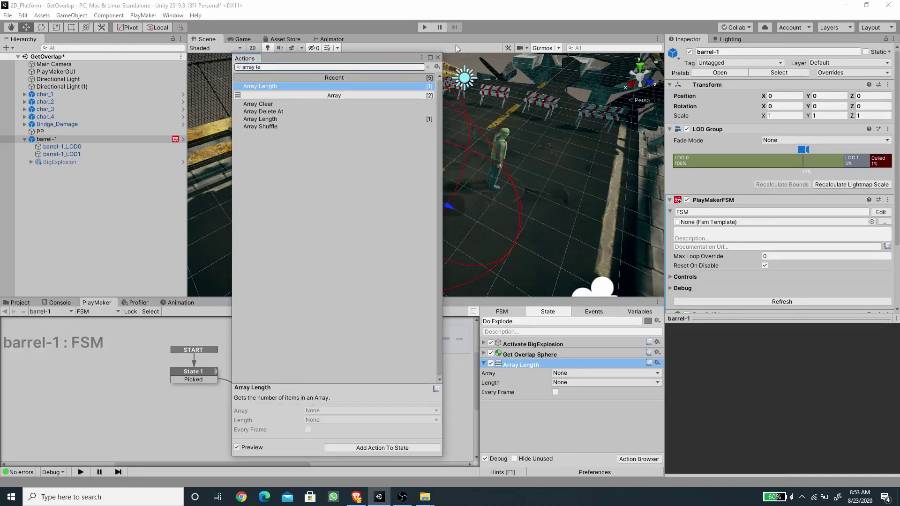
click(438, 57)
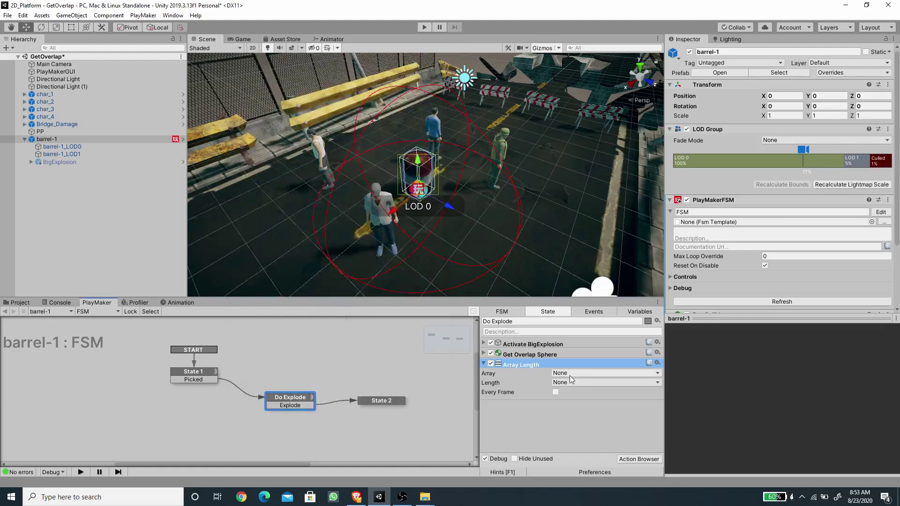
- Set the Array Length action's array to ArrayGameObject and store its length in a new variable named Length
click(569, 376)
click(581, 395)
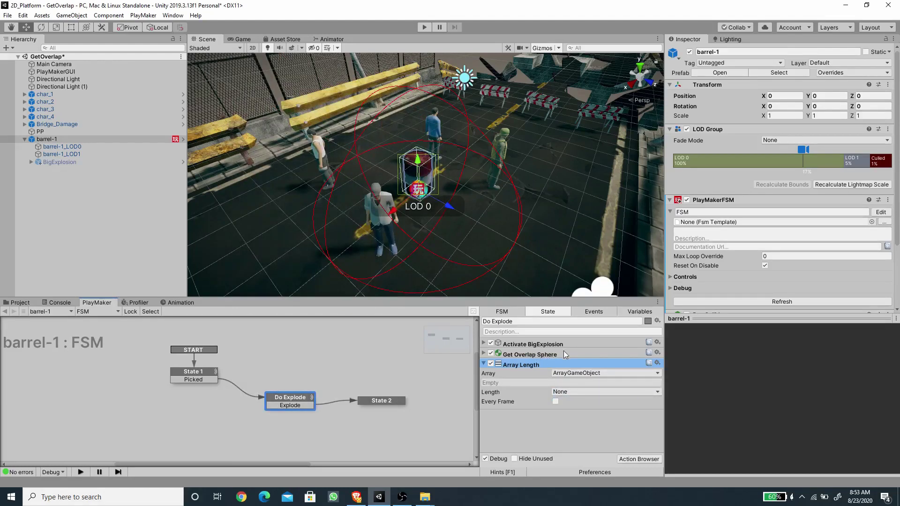
click(569, 392)
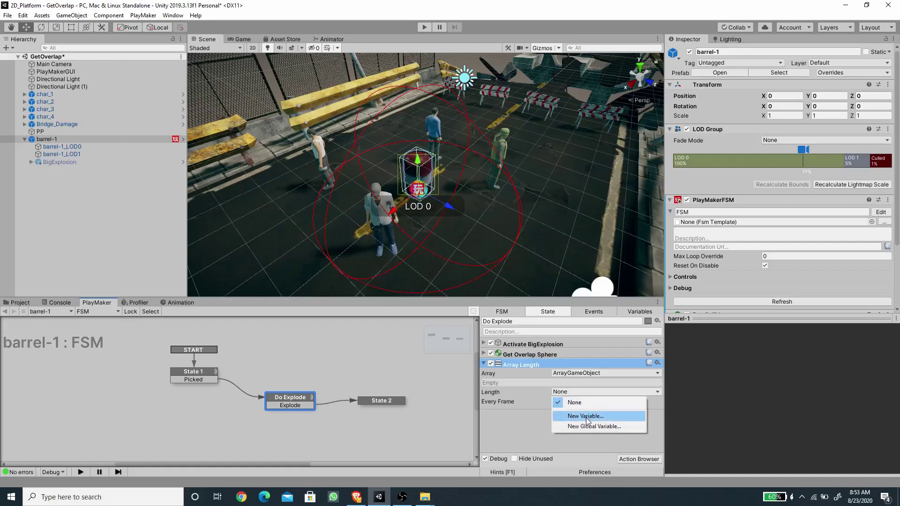
click(586, 417)
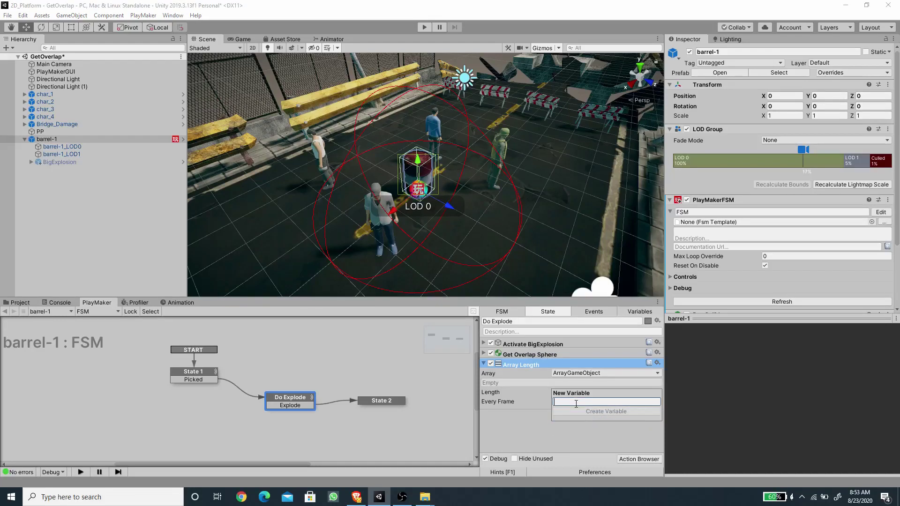
text(Length)
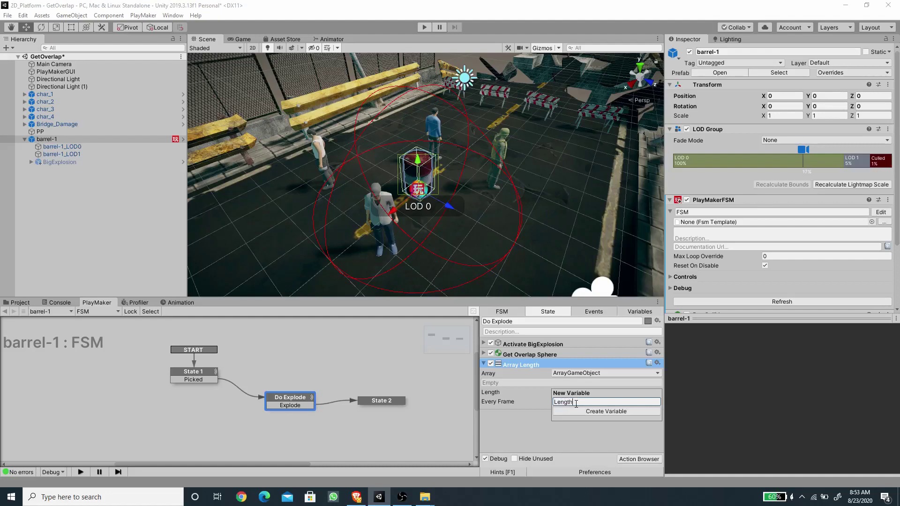
key(Return)
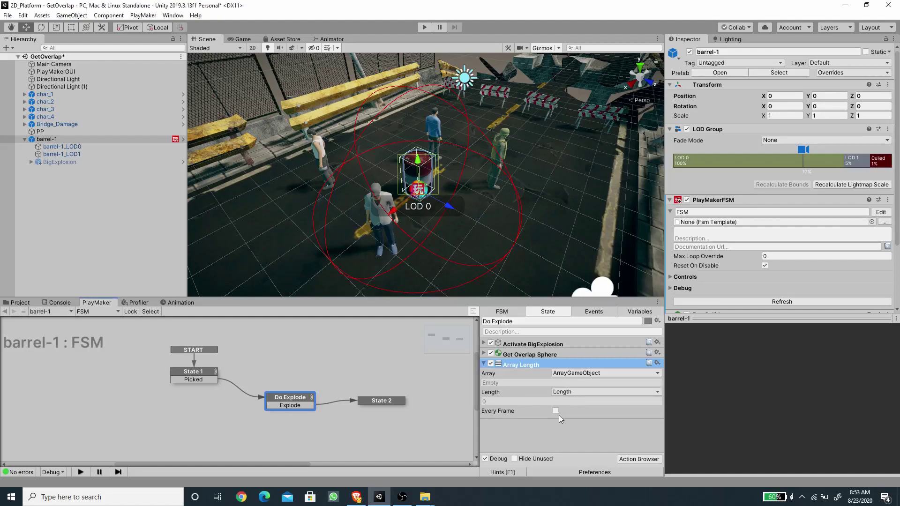
click(484, 365)
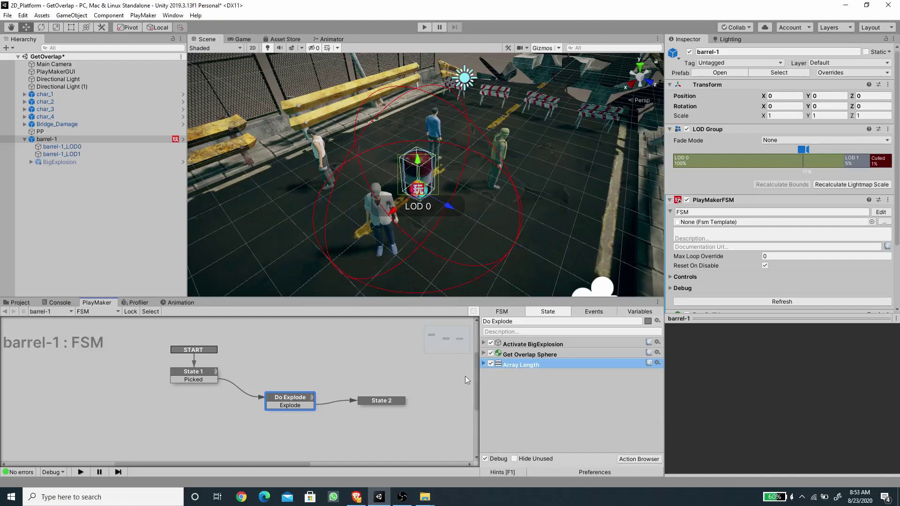
- In State 2's Array Get Next action, set End Index to the Length variable and Array to ArrayGameObject
click(392, 404)
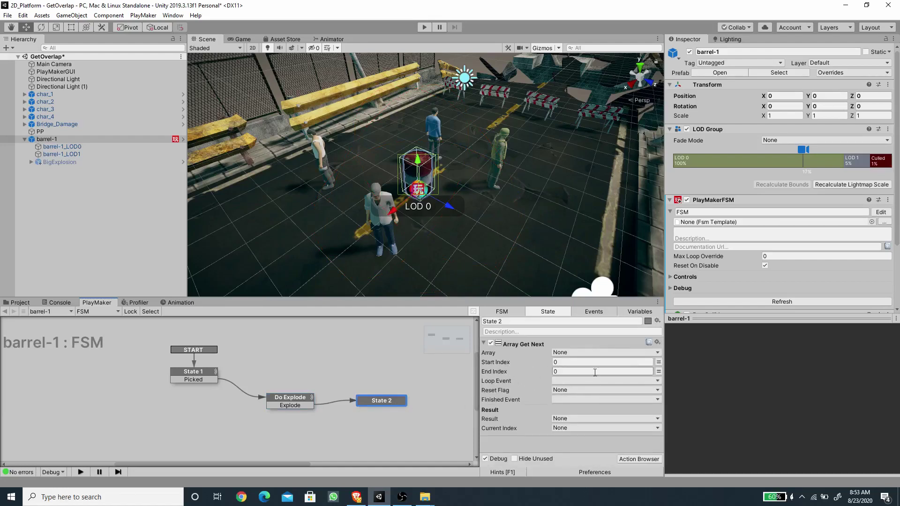
click(659, 371)
click(610, 370)
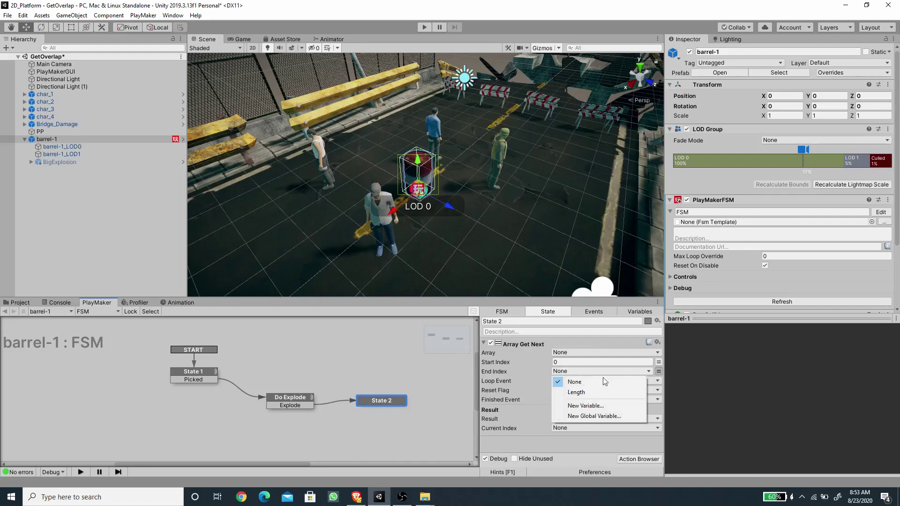
click(587, 394)
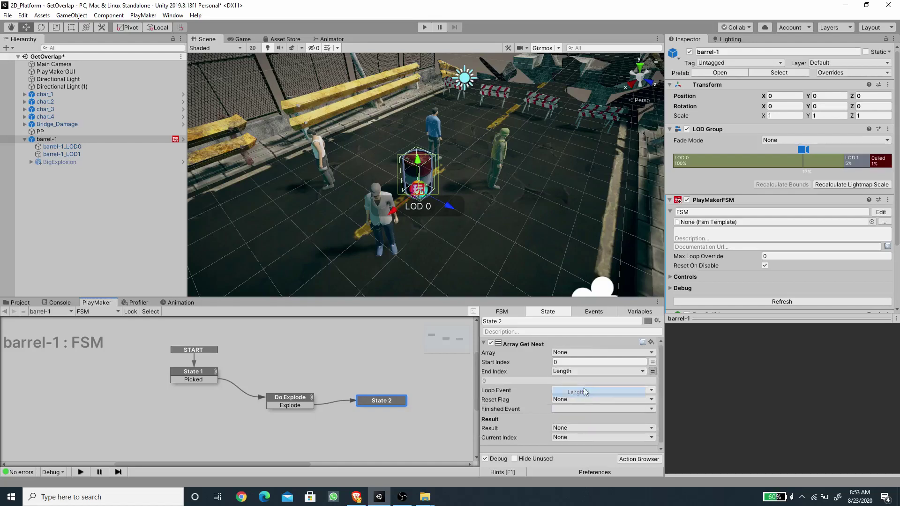
click(574, 353)
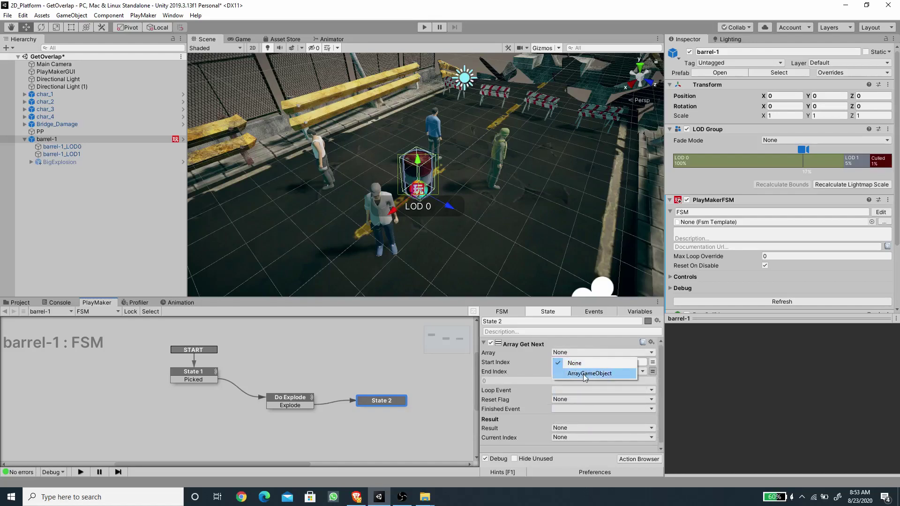
click(584, 373)
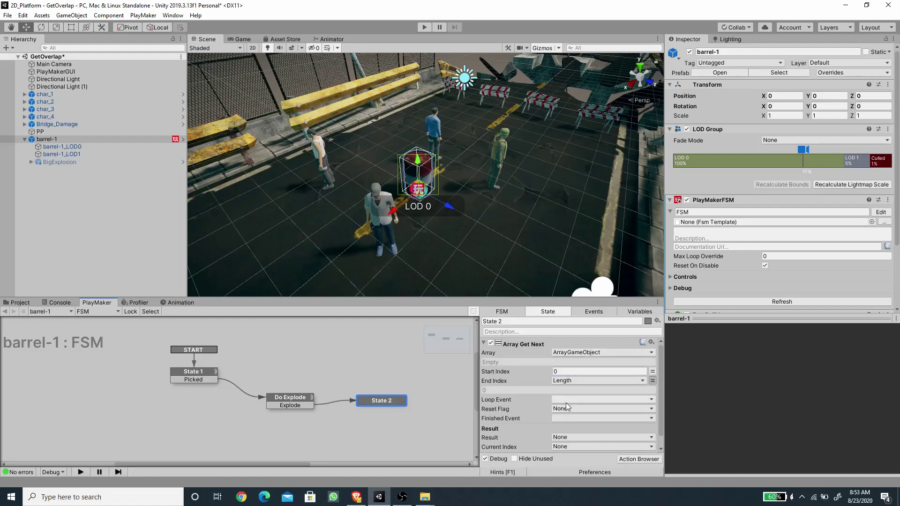
- Add a Loop transition to State 2 and assign Loop as the Array Get Next action's Loop Event
right_click(378, 401)
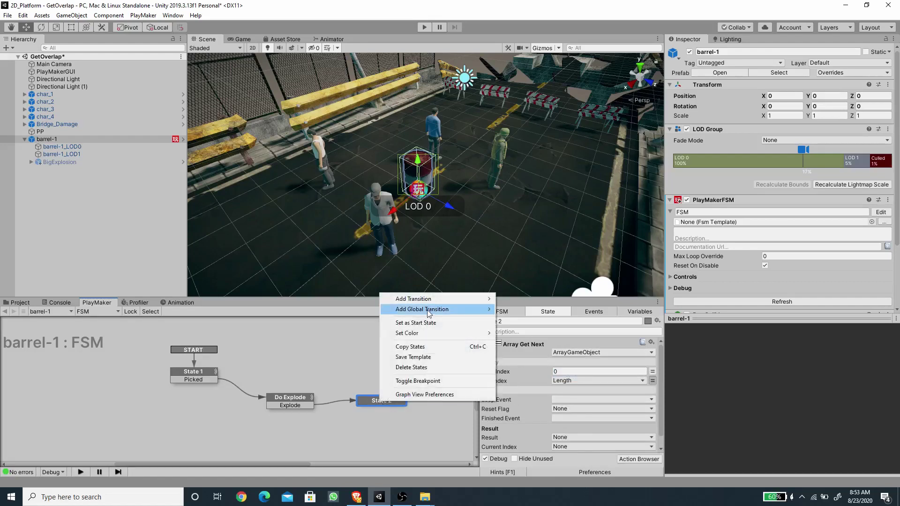
mouse_move(421, 299)
click(516, 309)
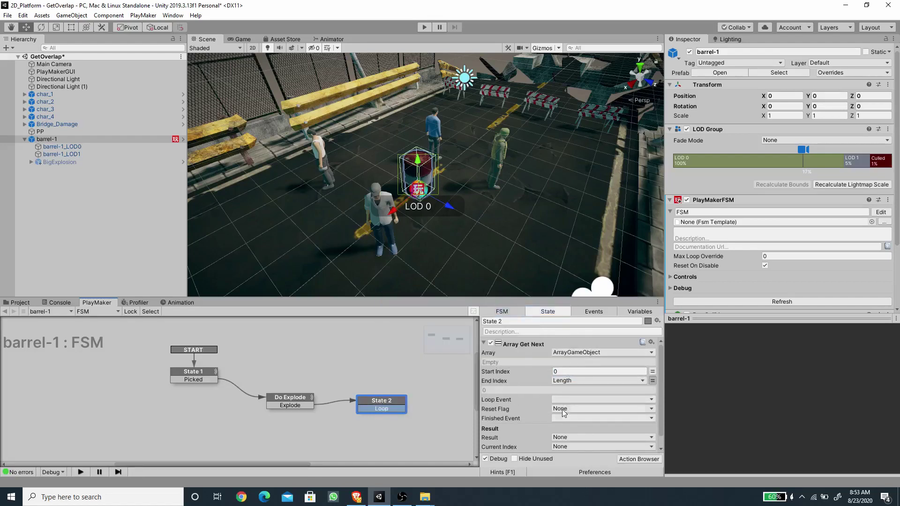
click(564, 400)
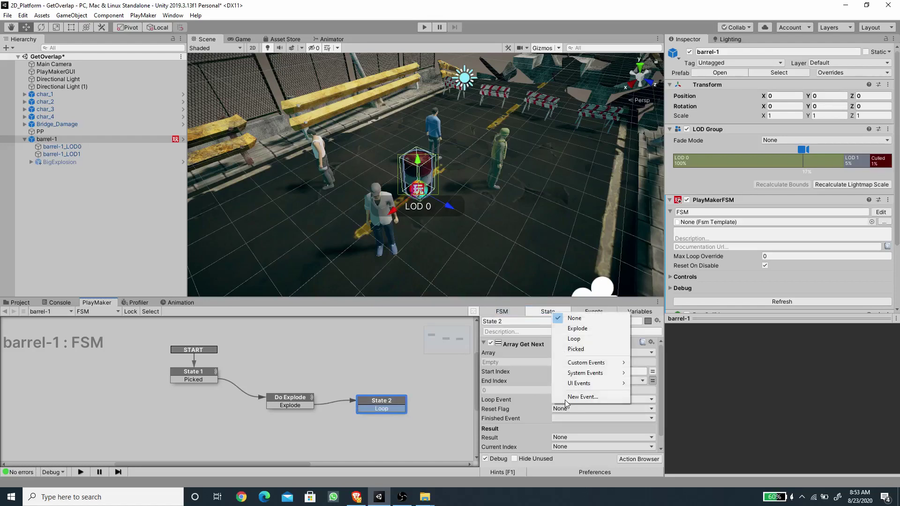
click(574, 339)
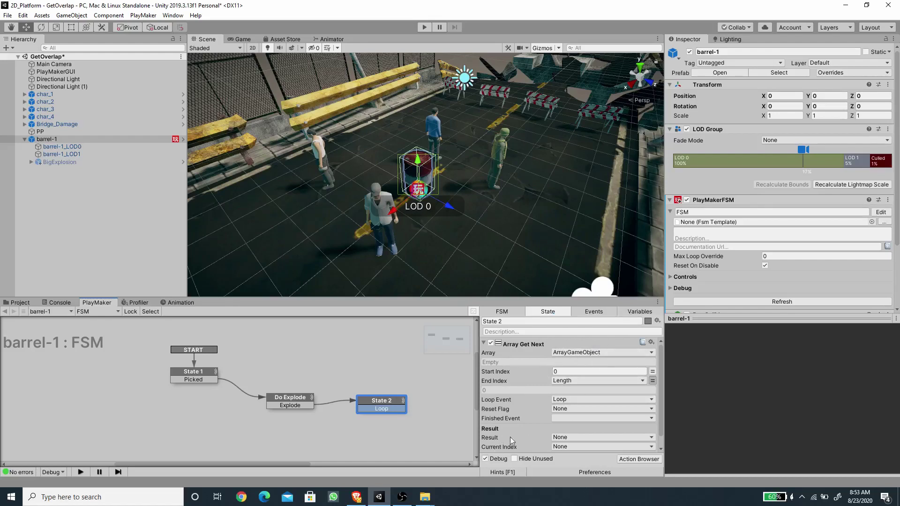
- Store the Array Get Next result in a new variable named CurrentGameObject
click(566, 436)
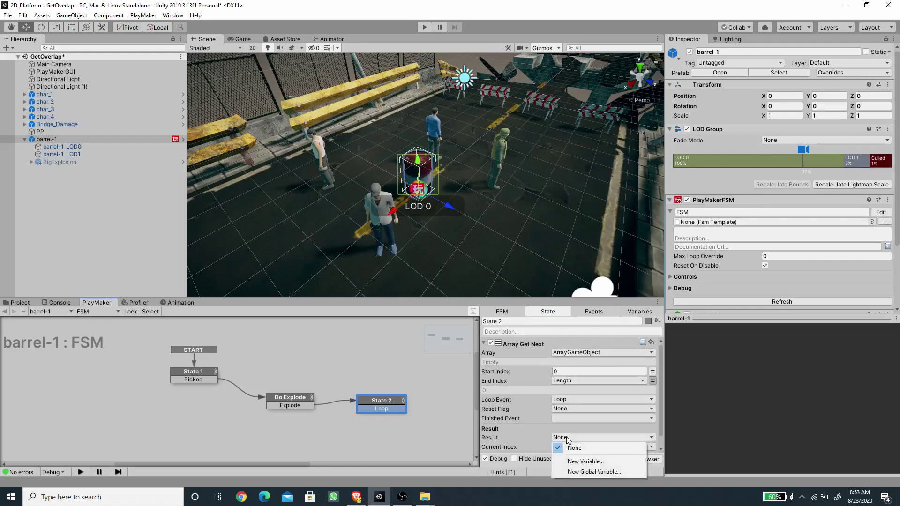
click(586, 461)
text(CrrrentG)
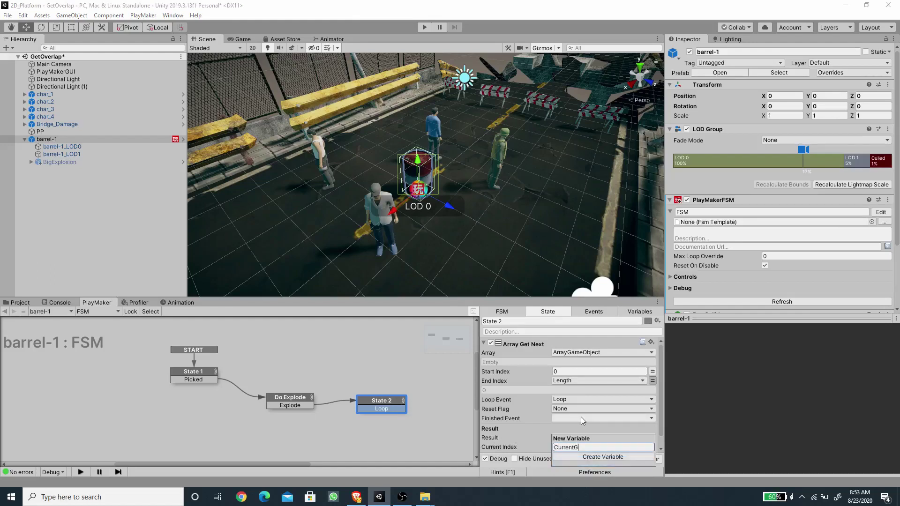
text(ameObject)
key(Return)
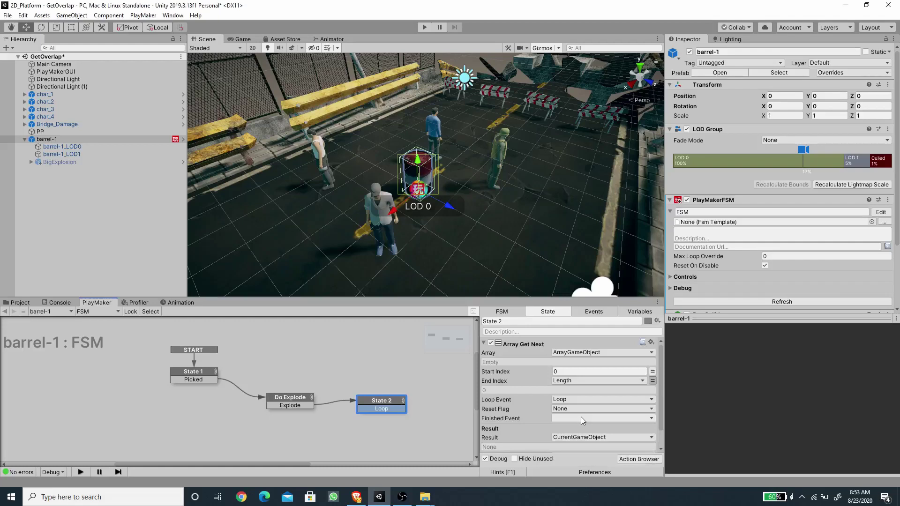
scroll(539, 418, down, 1)
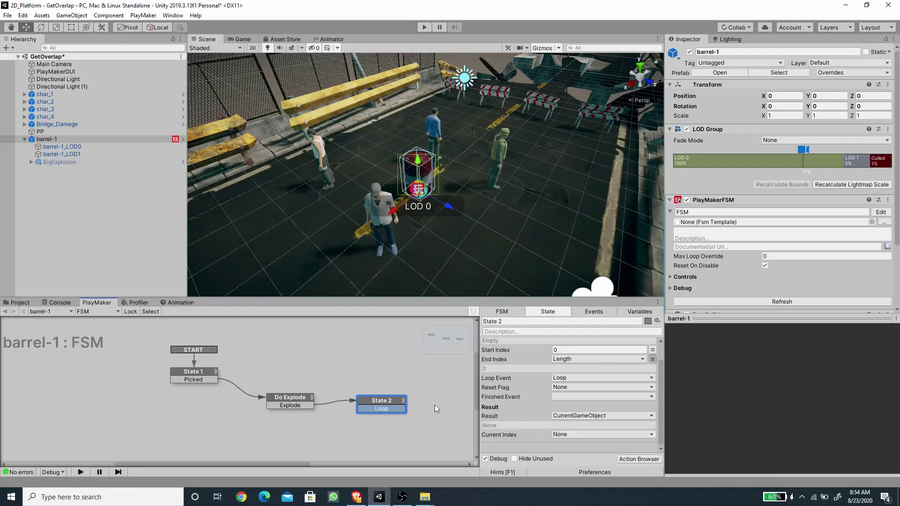
- Add a new state above State 2 and connect State 2's Loop transition to it
right_click(363, 347)
click(381, 353)
drag(383, 356, 380, 370)
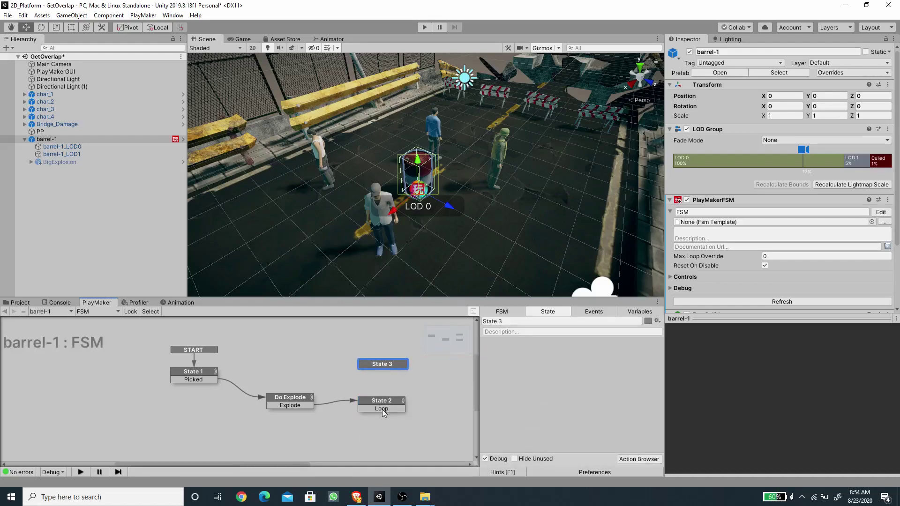
drag(381, 411, 414, 423)
drag(443, 384, 389, 360)
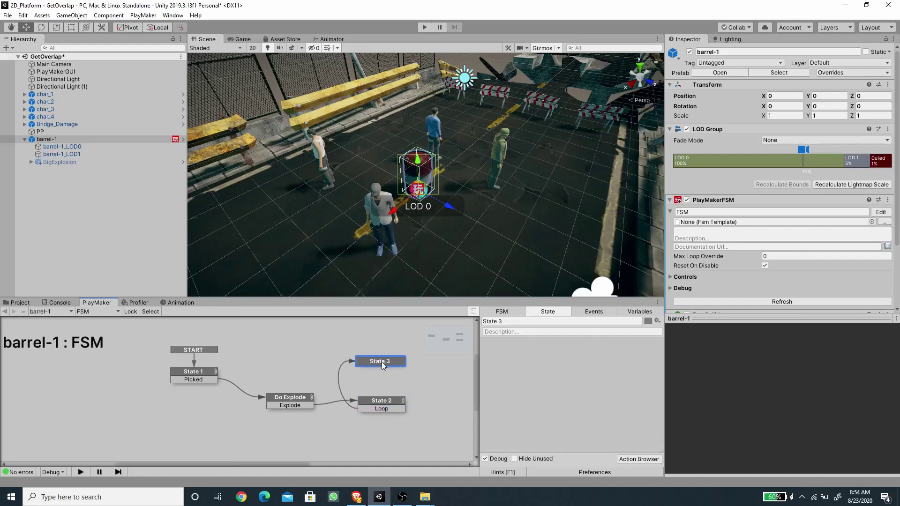
- Add an Animator Play action to State 3
click(629, 459)
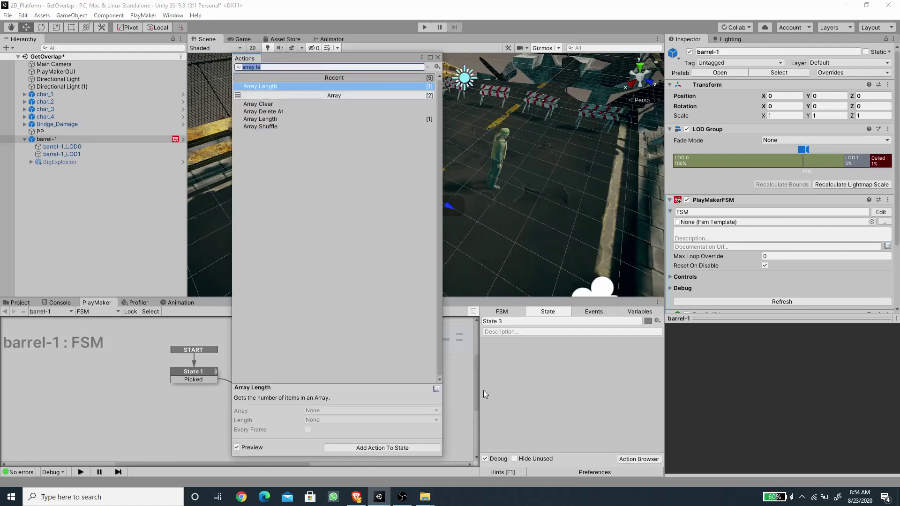
text(animt)
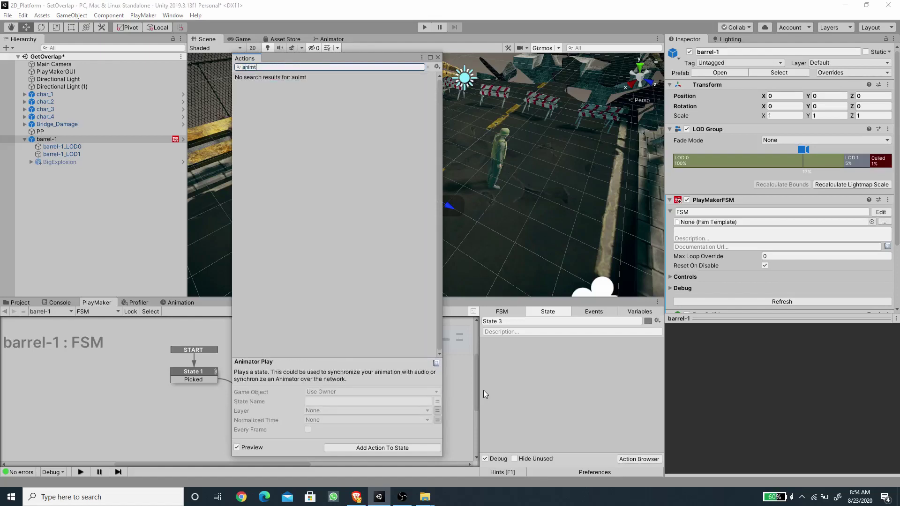
key(BackSpace)
text(ator)
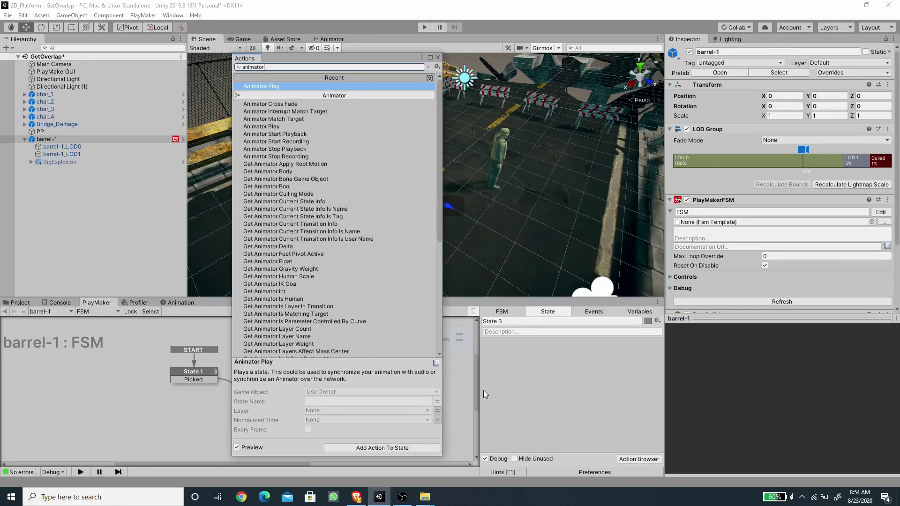
double_click(261, 126)
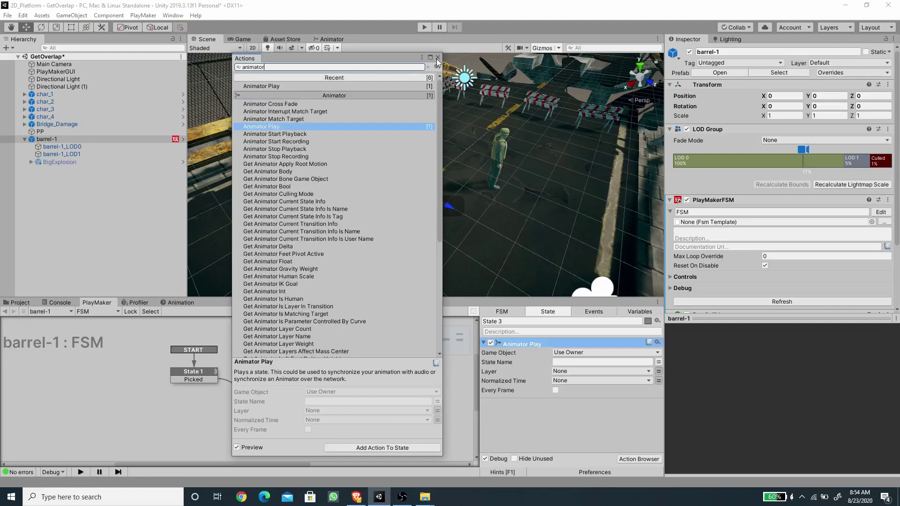
click(502, 344)
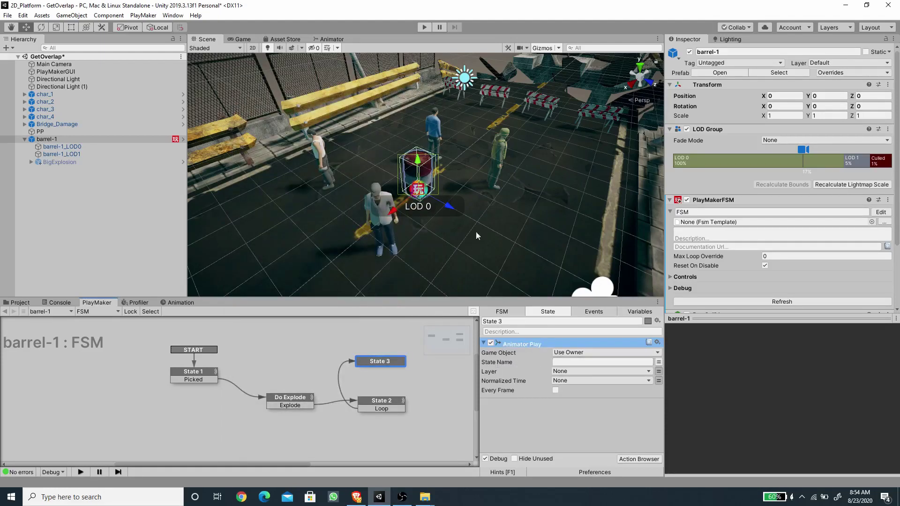
- Check the death state's name in the characters' Animator controller and set Animator Play's State Name to Dead
click(331, 40)
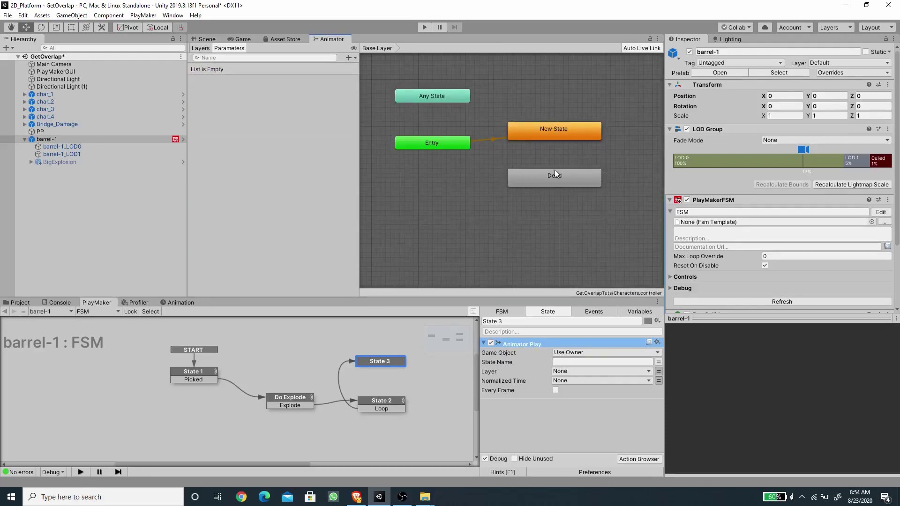
click(602, 362)
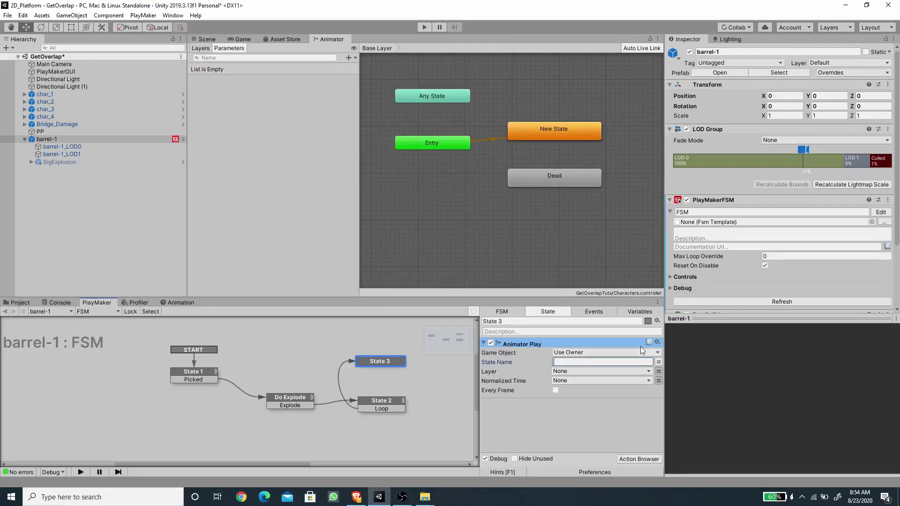
text(Dead)
- Add a FINISHED transition to State 3 and connect it back to State 2
right_click(387, 362)
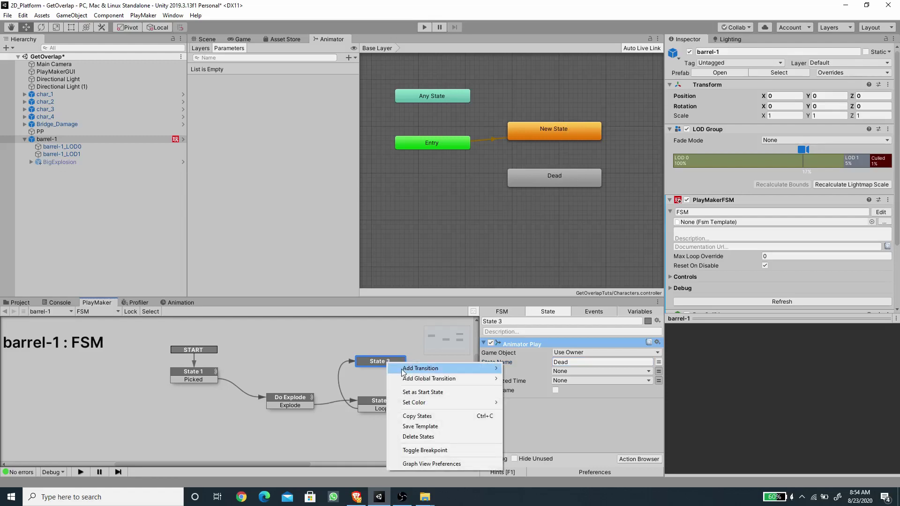
click(520, 400)
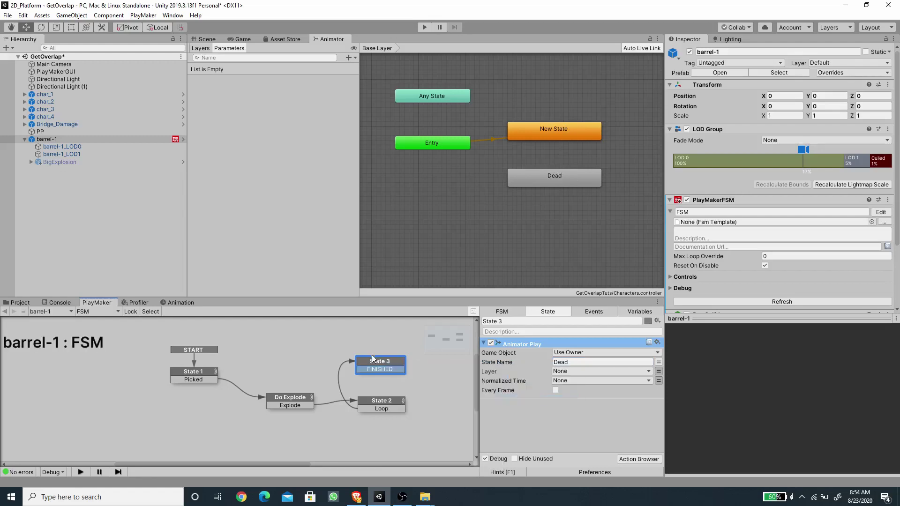
drag(373, 359, 377, 354)
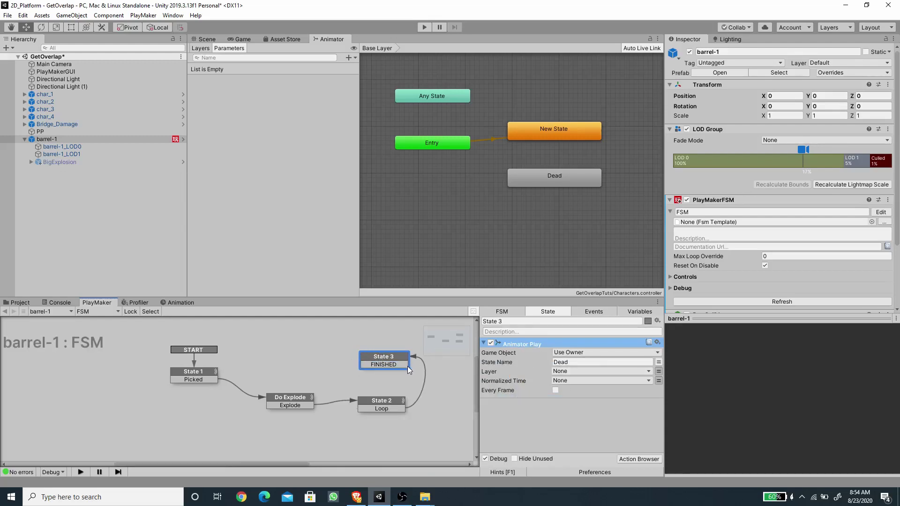
drag(384, 365, 377, 401)
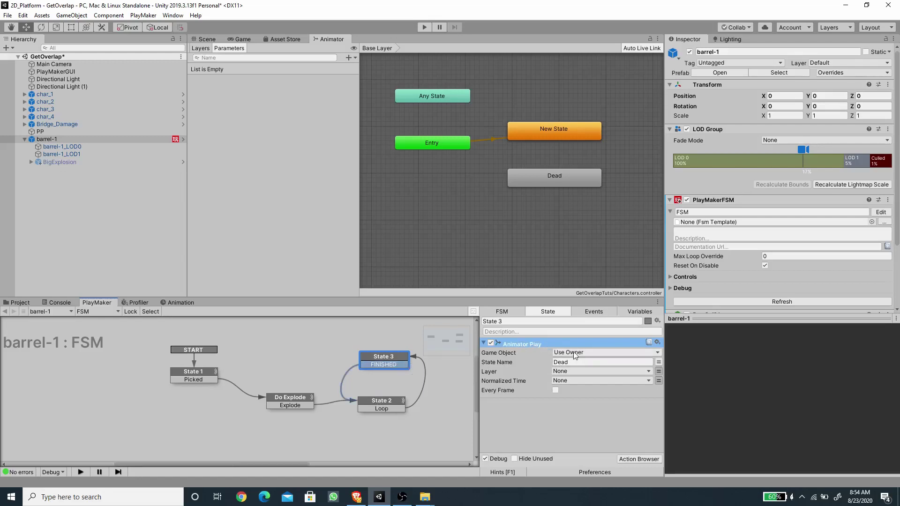
- Set State 3's Animator Play target to Specify Game Object using the CurrentGameObject variable
click(568, 354)
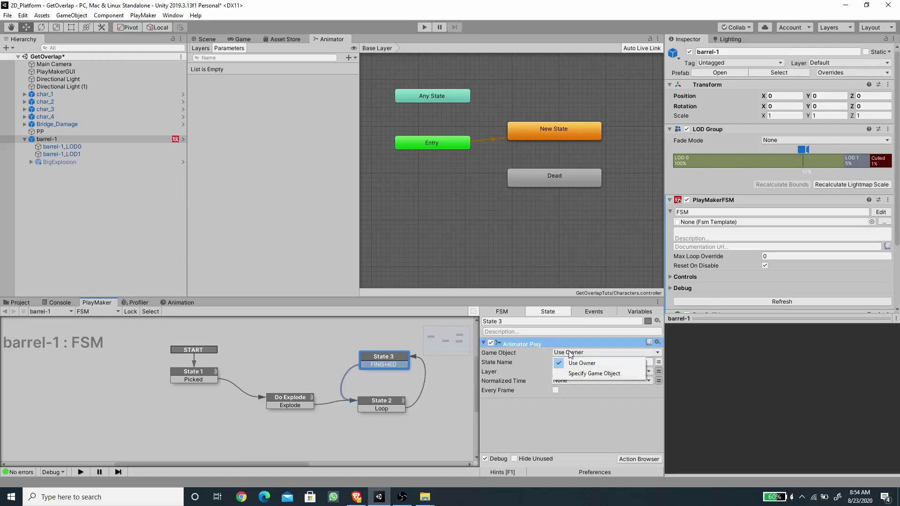
click(579, 373)
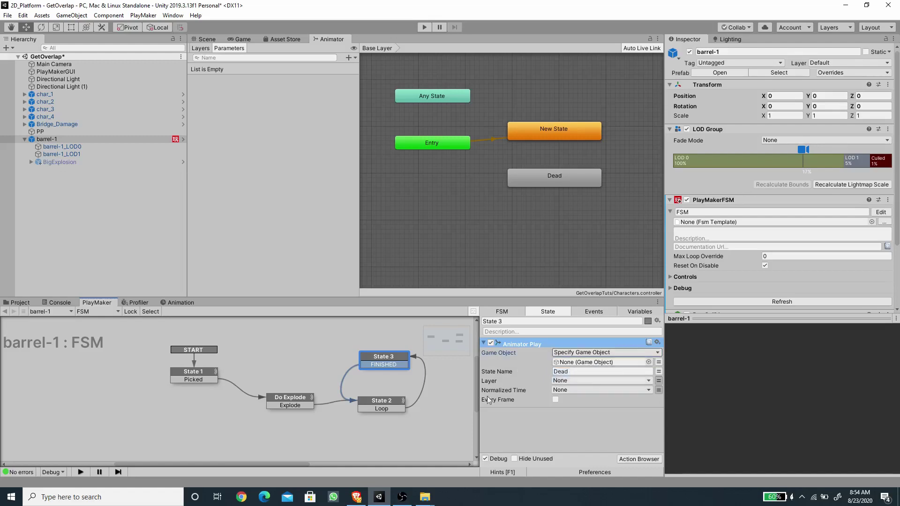
click(377, 406)
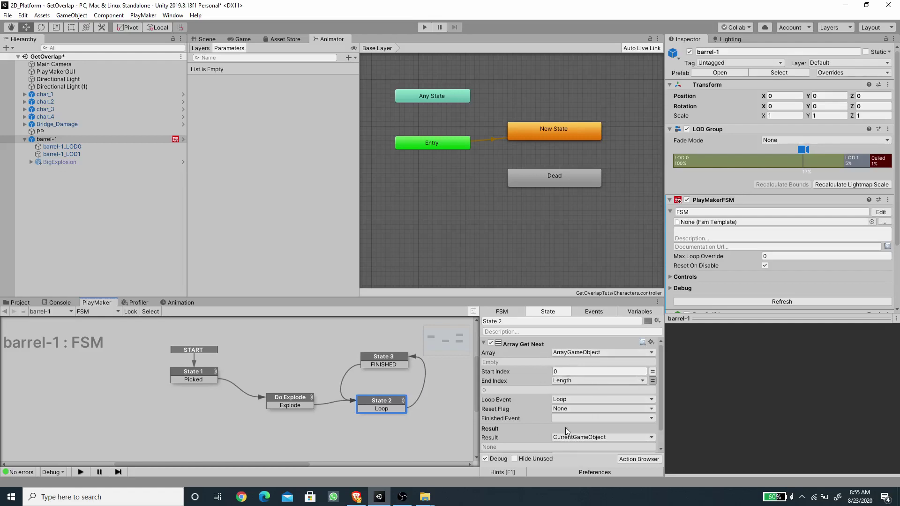
click(387, 361)
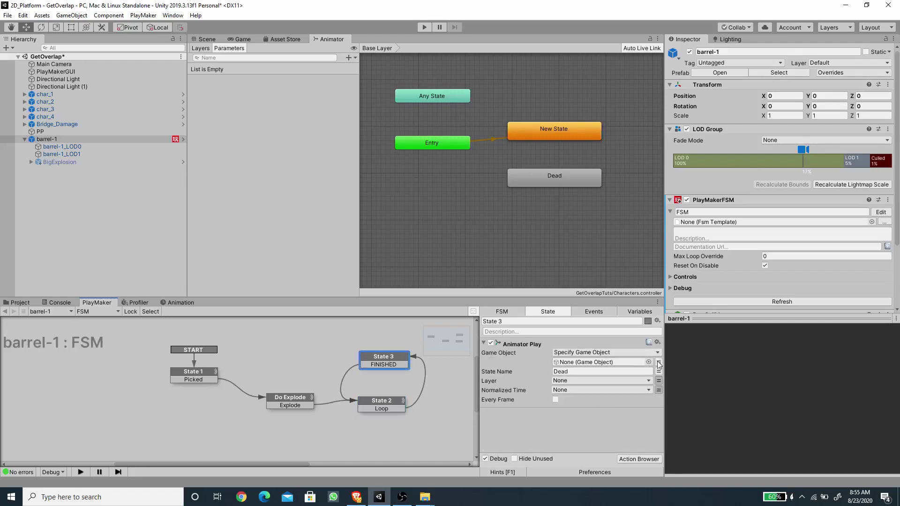
click(611, 361)
click(588, 381)
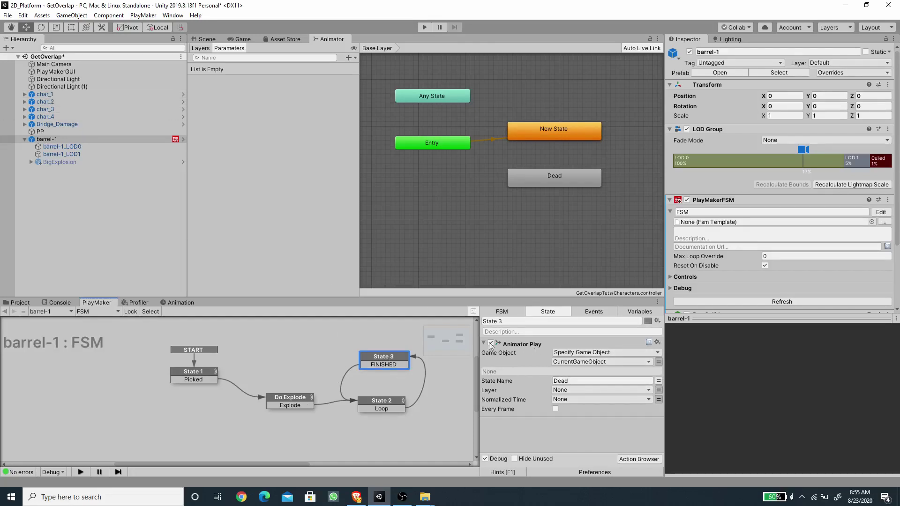
- Play-test the scene by exploding the barrel, inspect the elements stored in the ArrayGameObject variable, and stop playing
click(241, 37)
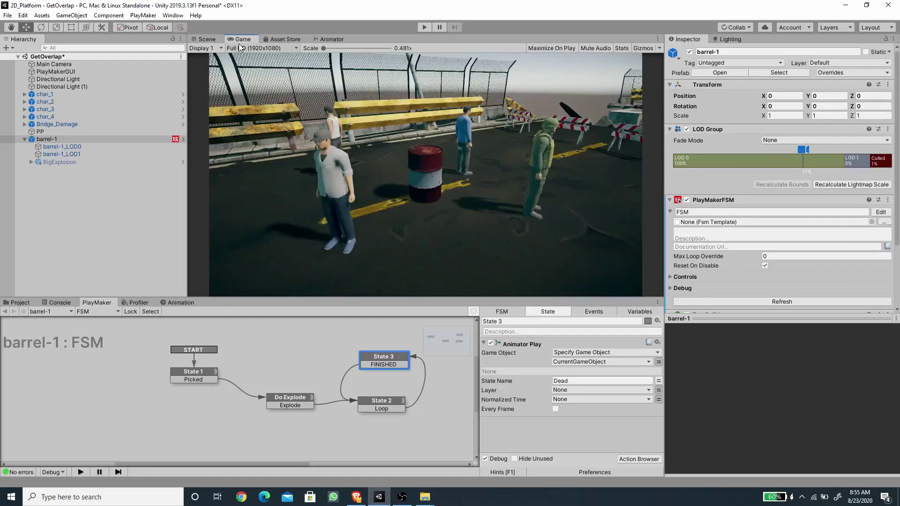
click(424, 26)
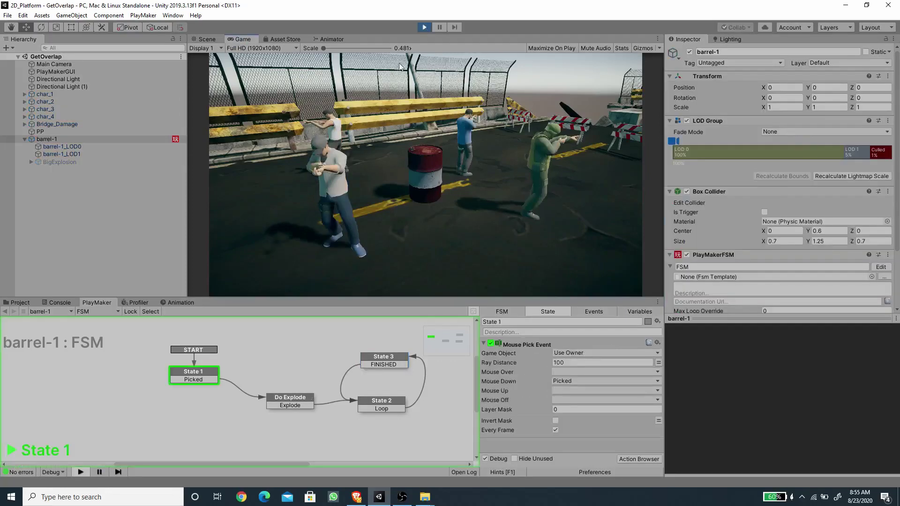
click(431, 172)
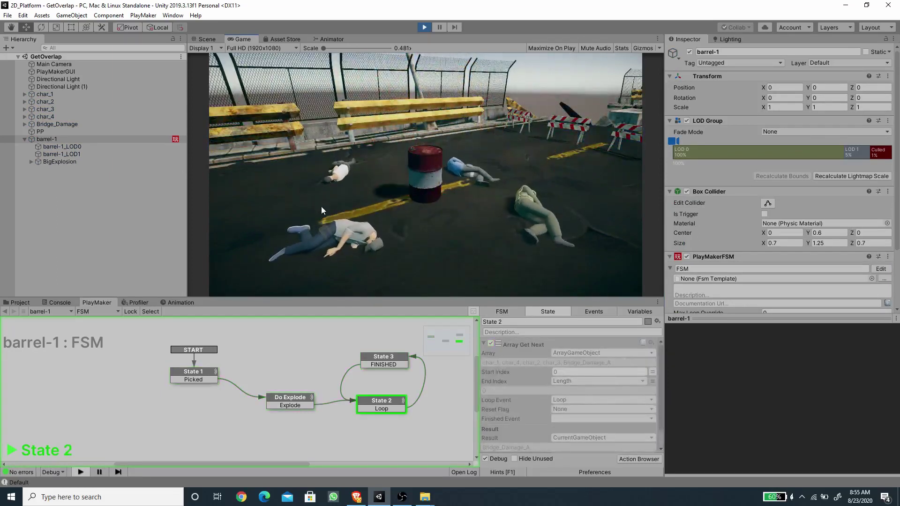
click(640, 313)
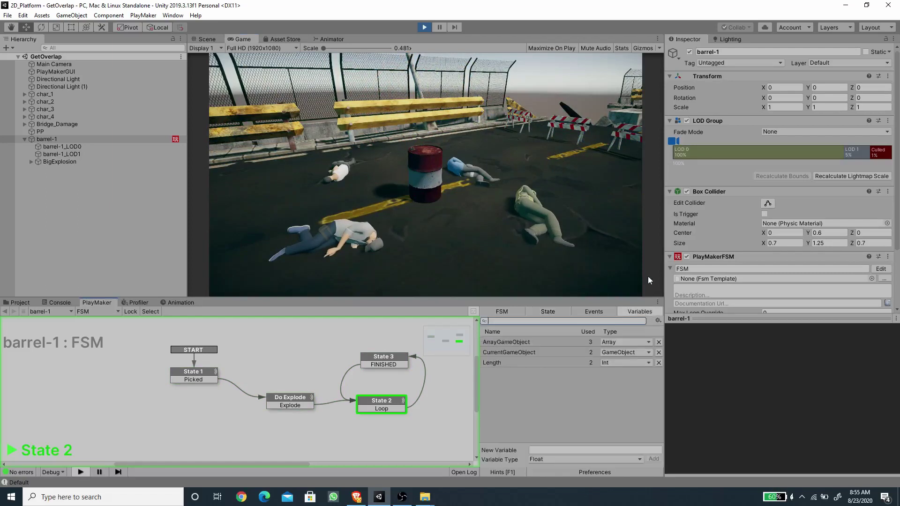
click(513, 341)
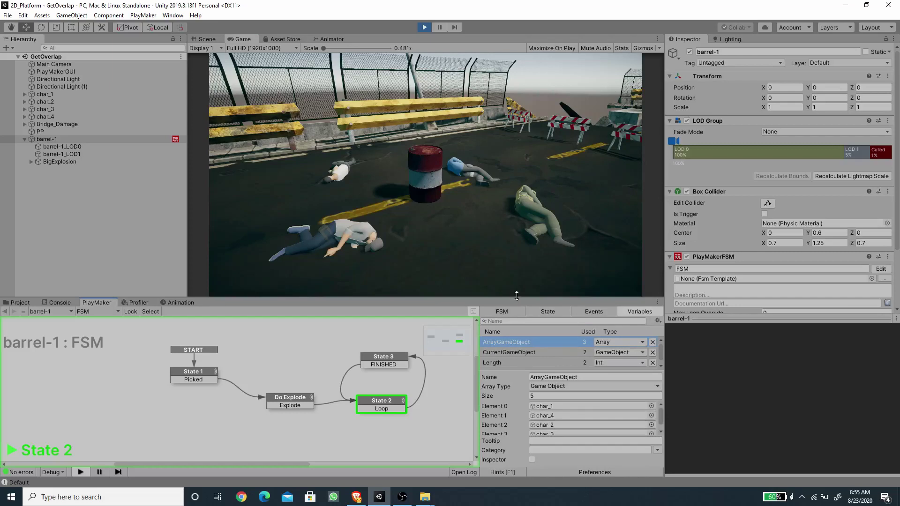
drag(517, 296, 511, 270)
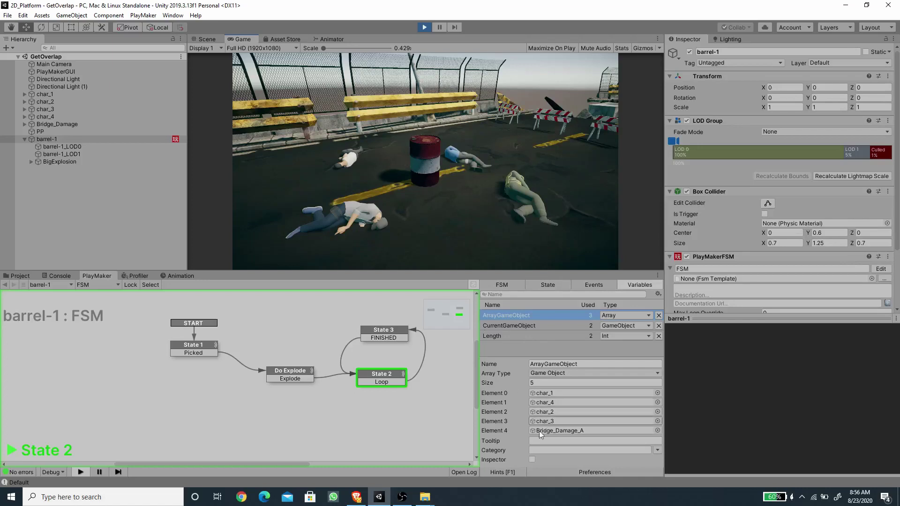
click(425, 28)
- Create a new layer named Enemy in User Layer 9
click(50, 94)
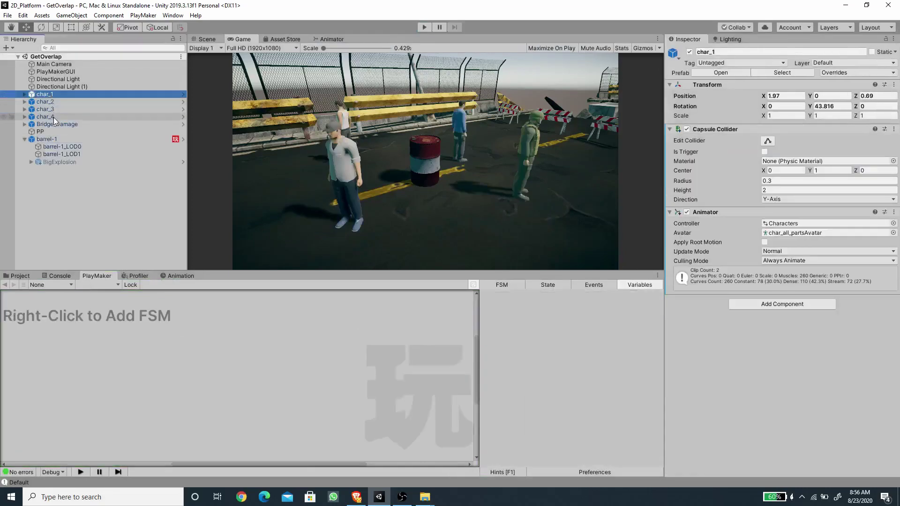
shift+click(52, 117)
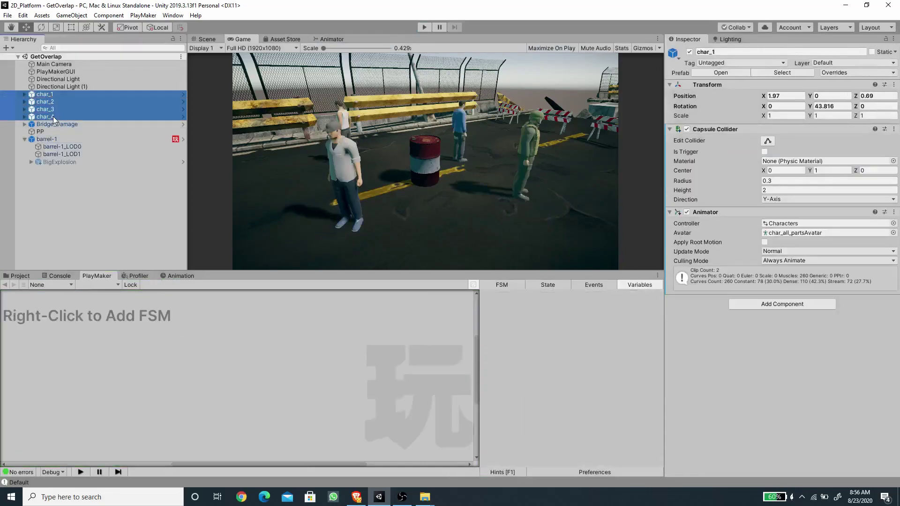
click(826, 64)
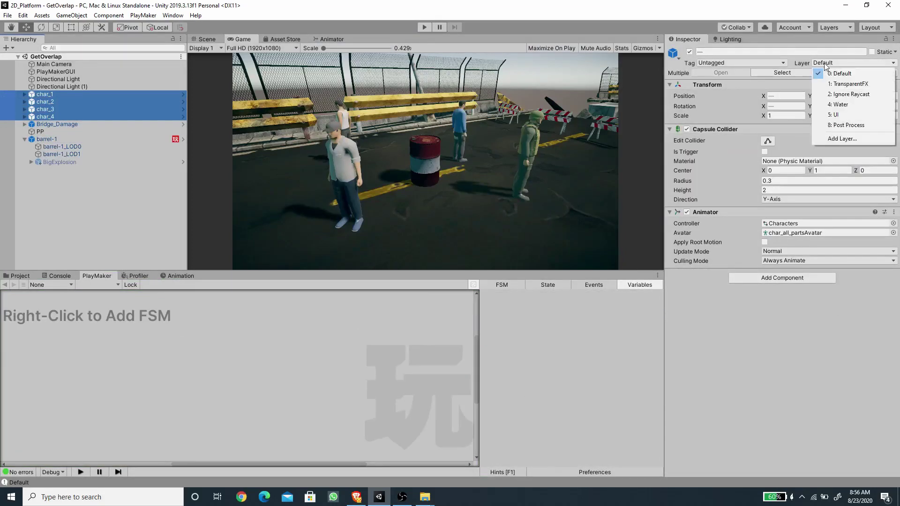
click(842, 139)
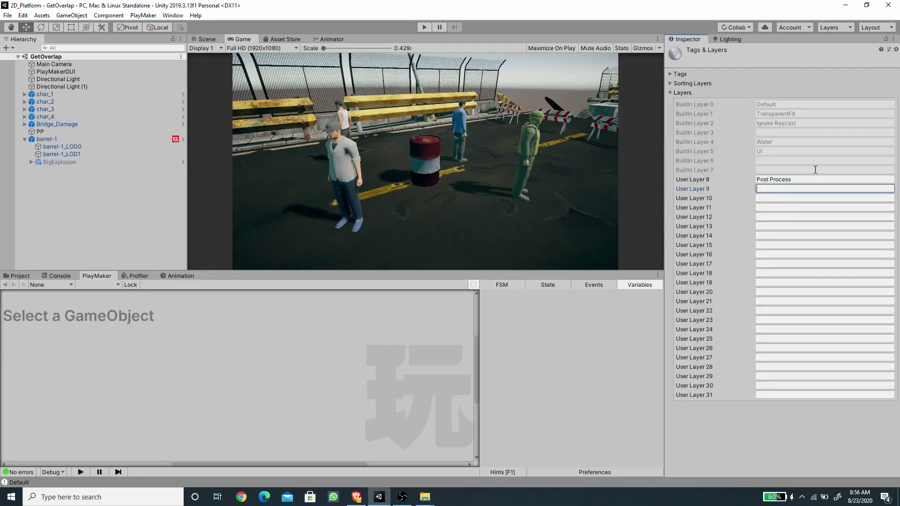
- Assign char_1 through char_4 to the Enemy layer
click(55, 95)
shift+click(53, 118)
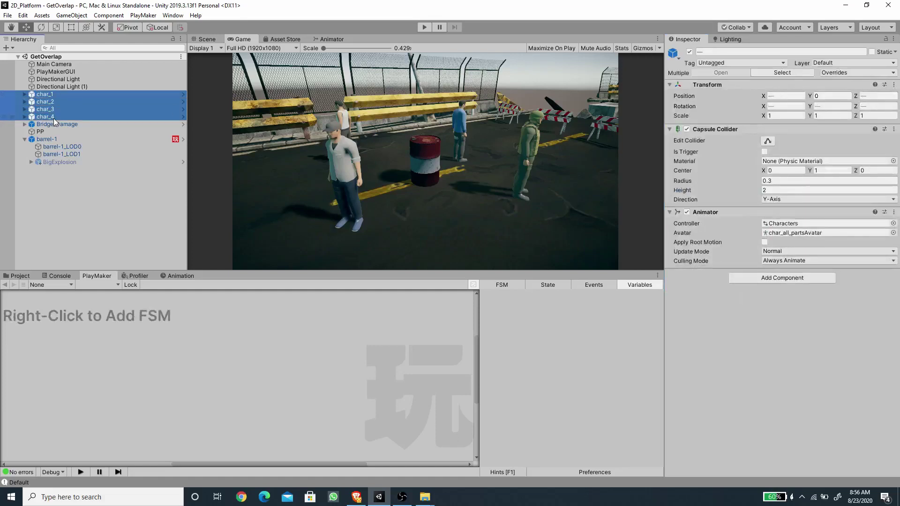
click(842, 62)
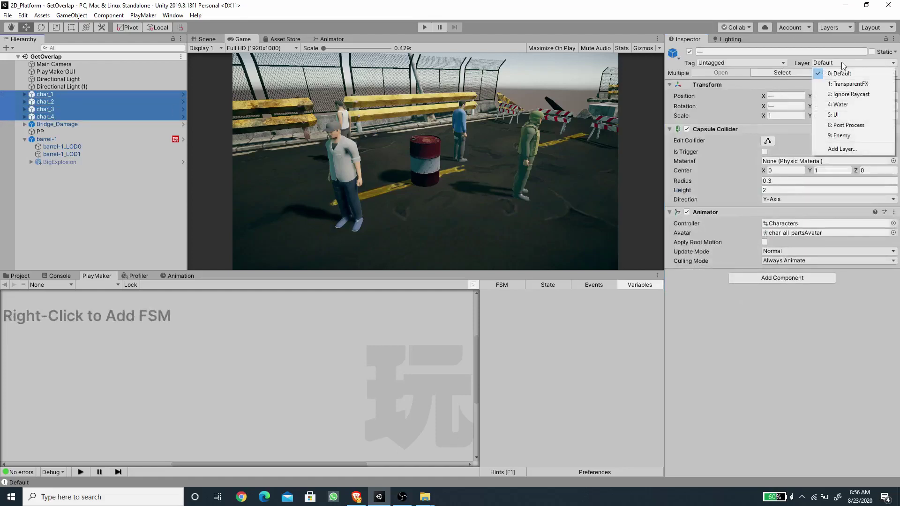
click(840, 136)
click(413, 267)
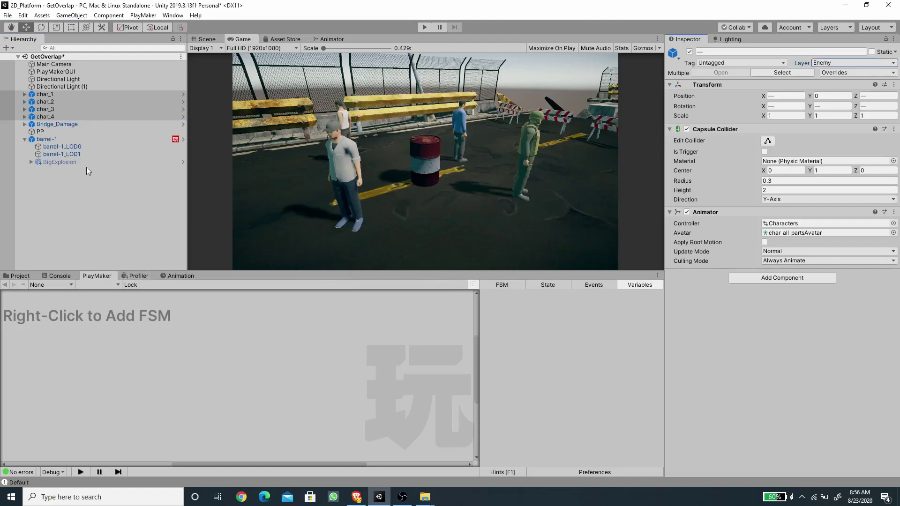
- Set the Layer Mask of Get Overlap Sphere in barrel-1's Do Explode state to Enemy
click(58, 140)
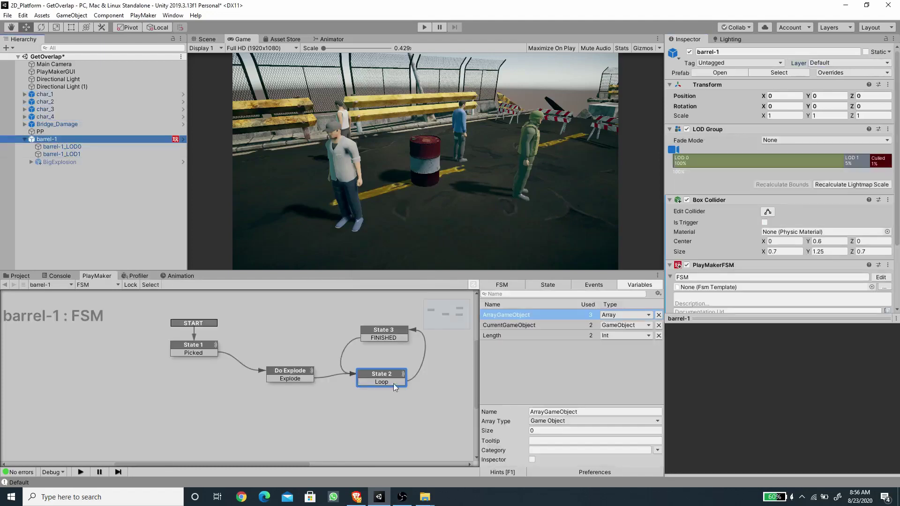
click(285, 374)
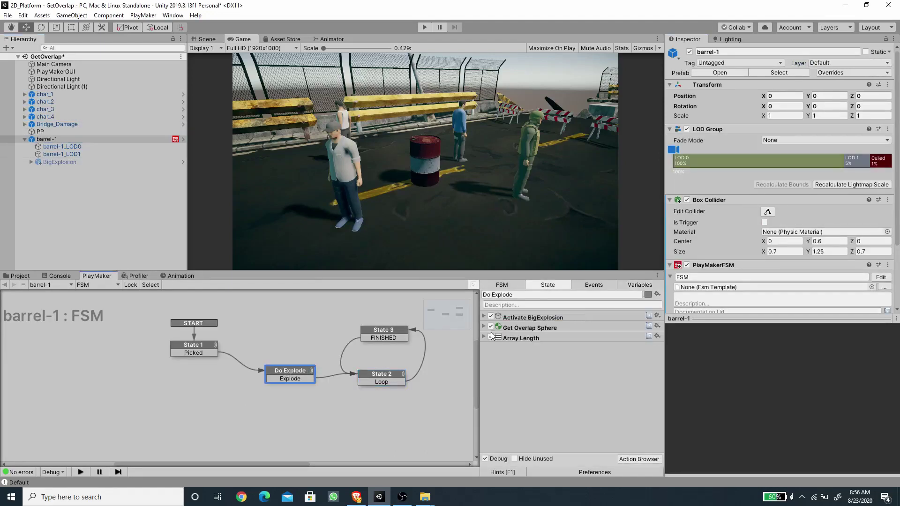
click(483, 328)
click(581, 392)
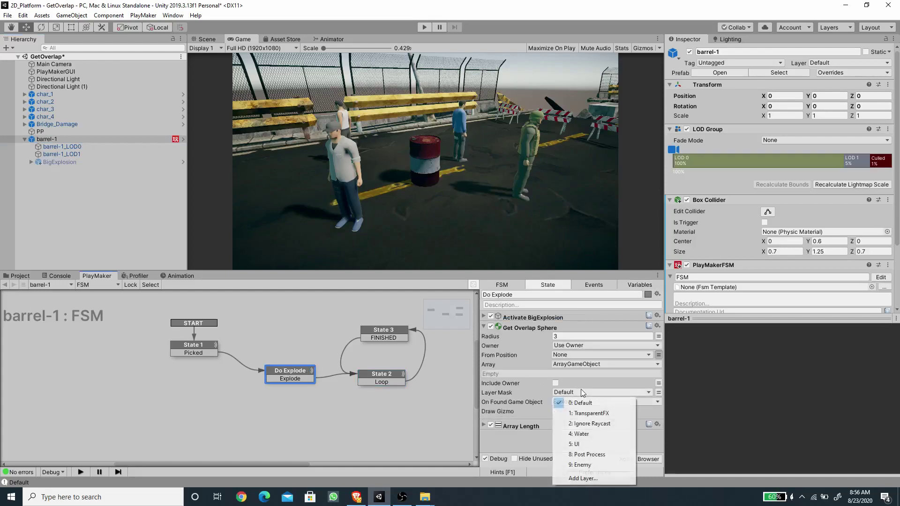
click(582, 464)
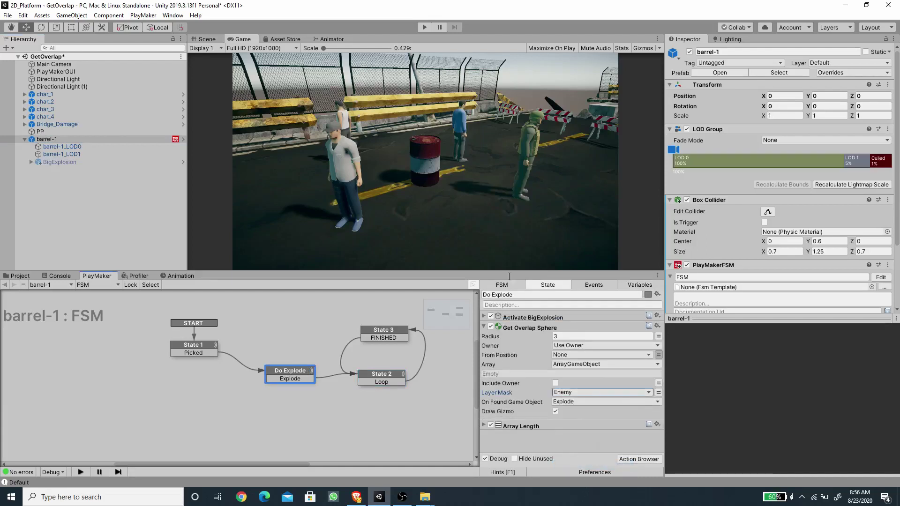
- Run the scene again, explode the barrel, and check which objects ArrayGameObject collects with the layer mask
click(426, 29)
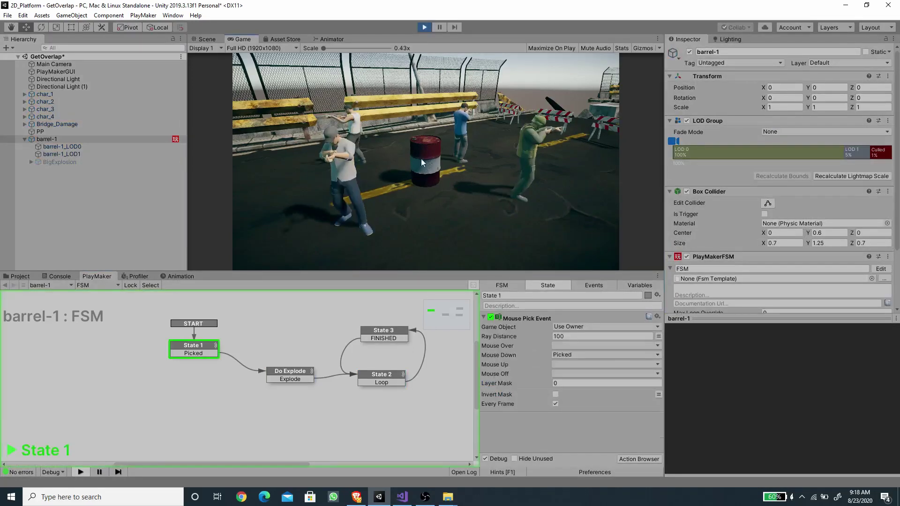
click(433, 151)
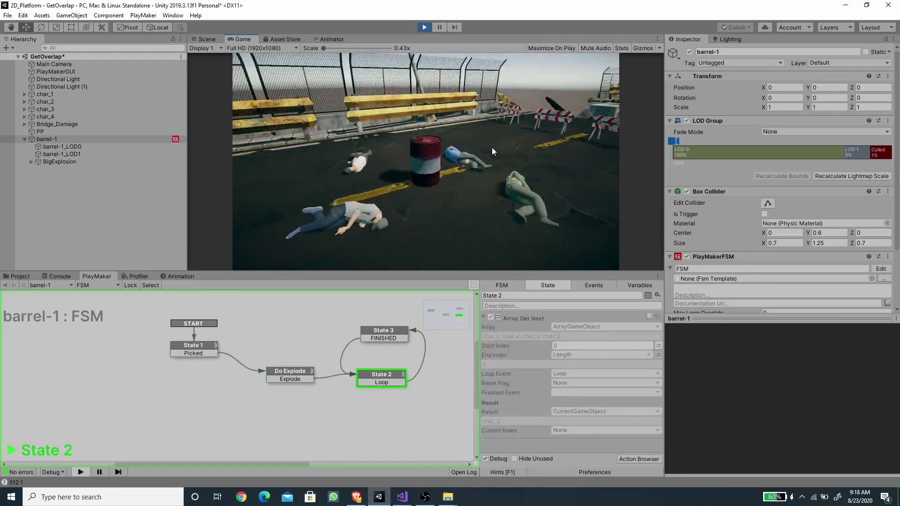
click(641, 287)
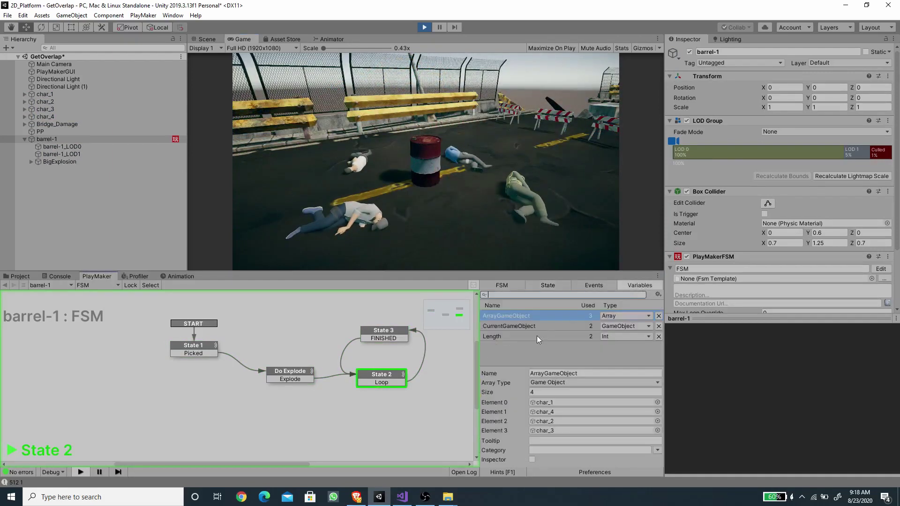
click(527, 315)
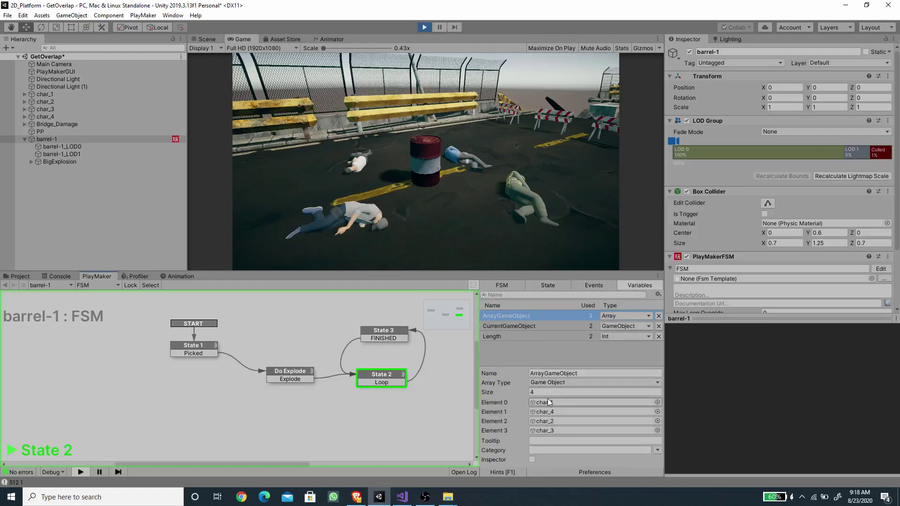
- Compare the layers of char_1 and Bridge_Damage, review barrel-1's Do Explode actions, and stop playing
click(61, 95)
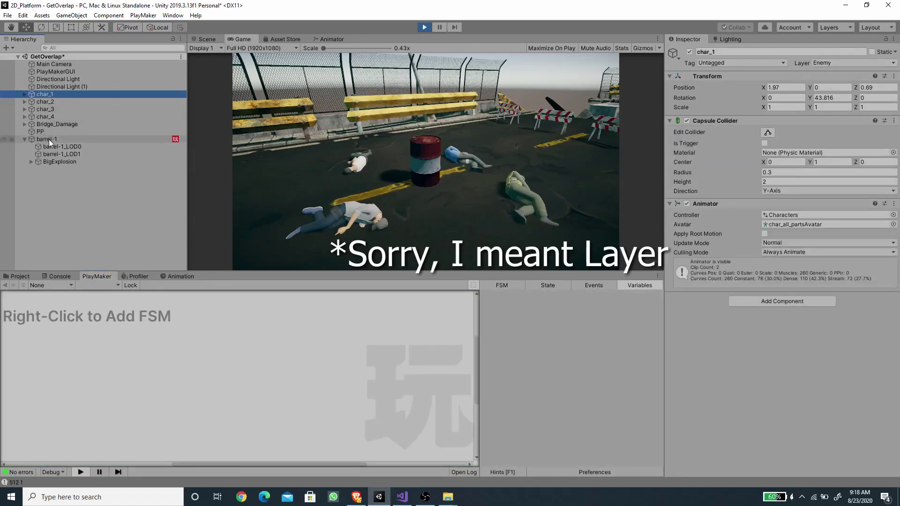
click(49, 126)
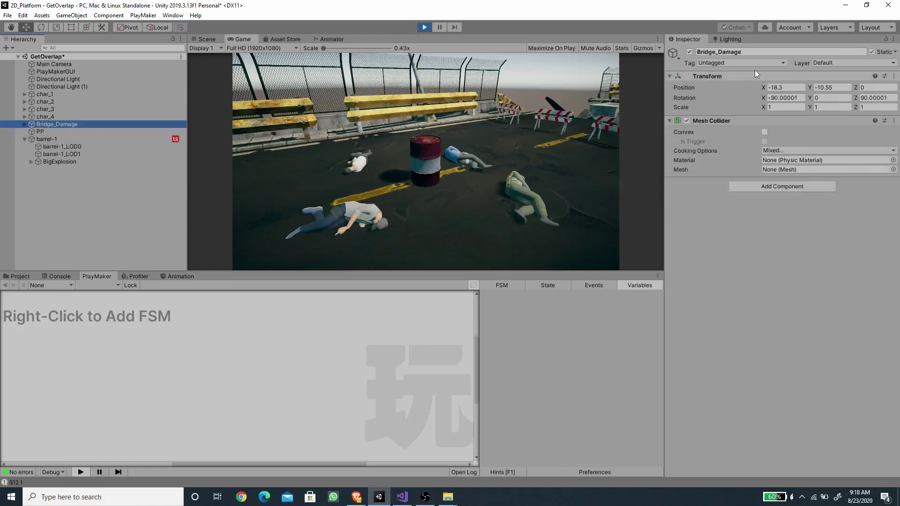
click(55, 139)
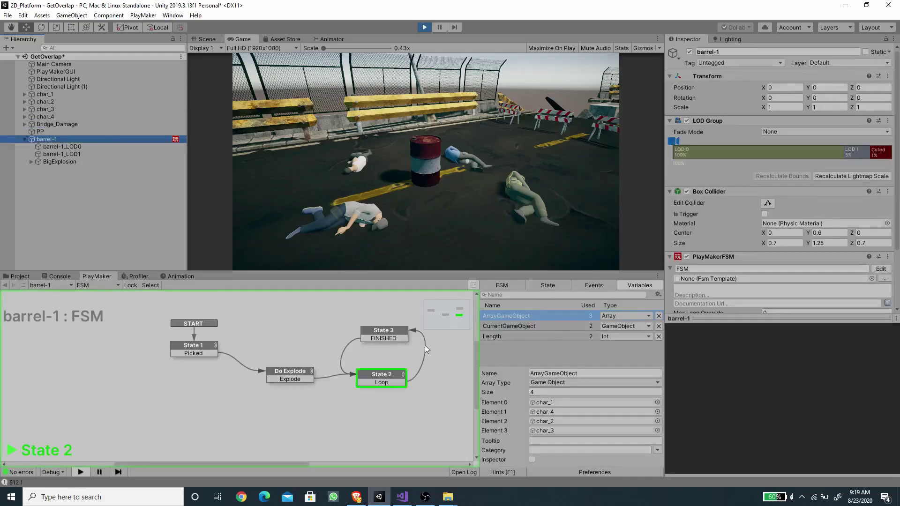
click(296, 378)
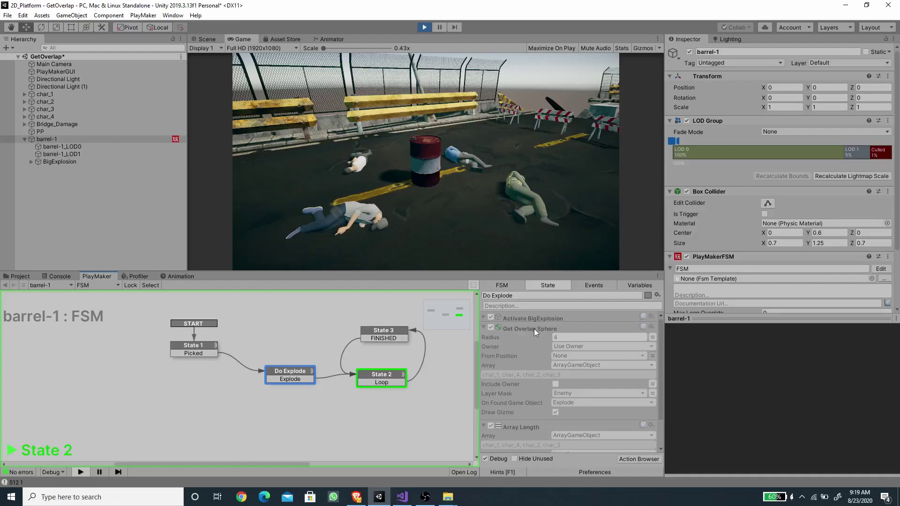
click(425, 27)
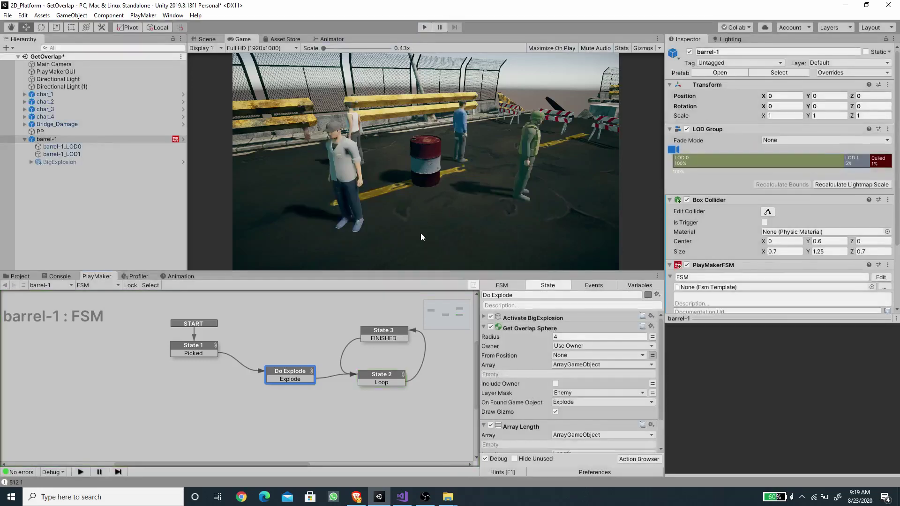